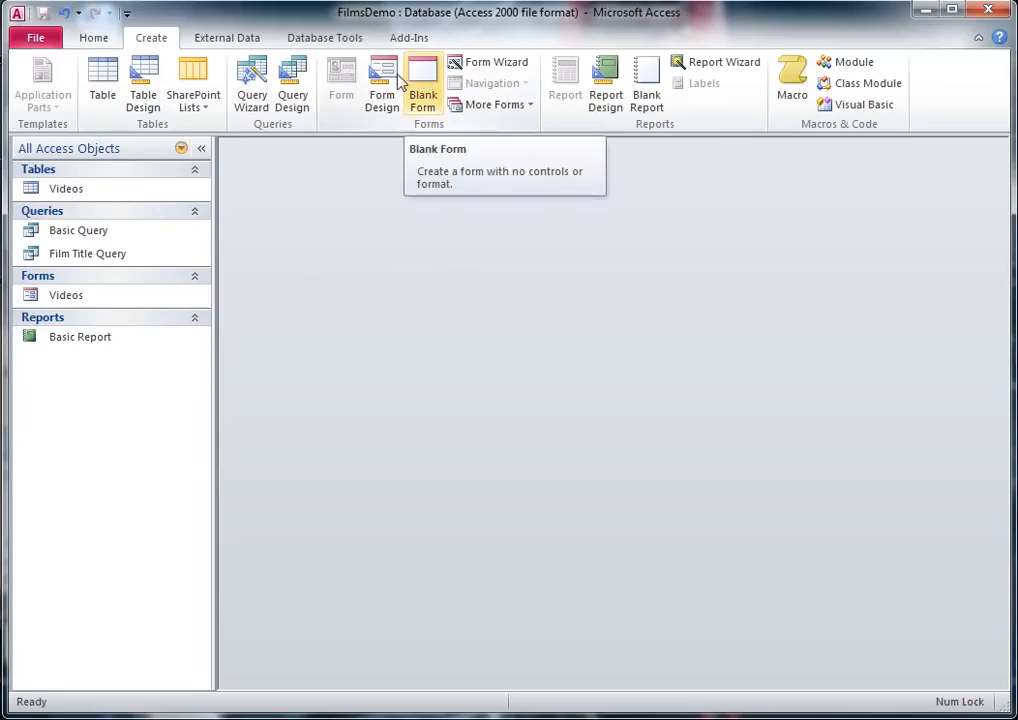
Step: Create a blank form, show it in Design View, and fill its Detail section with a light red background colour
click(425, 80)
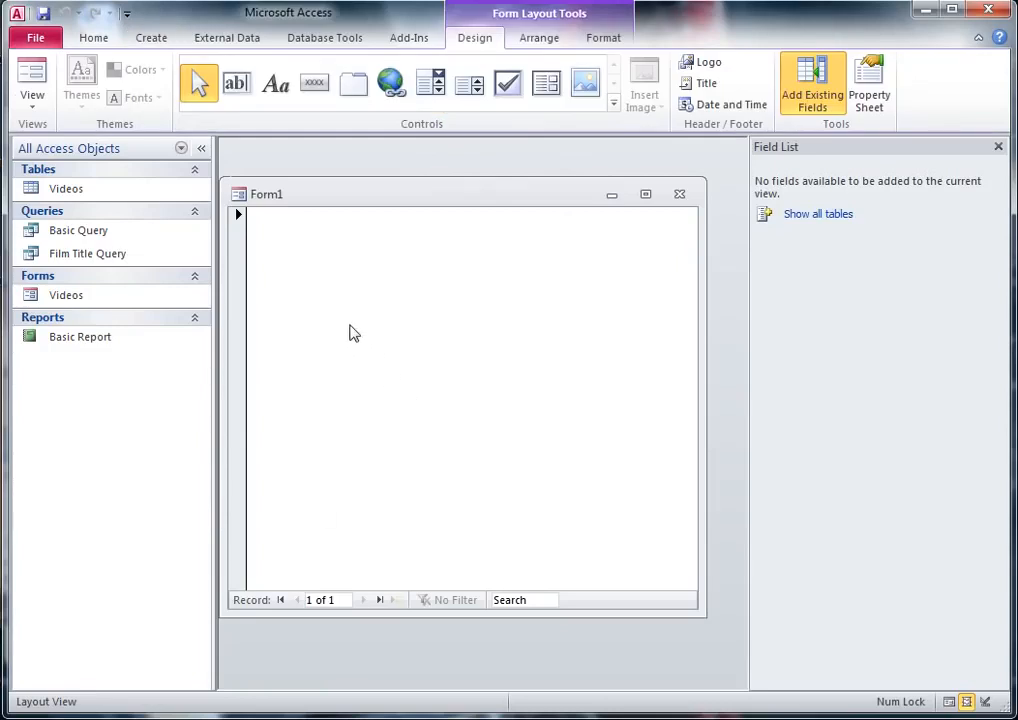
click(34, 104)
click(50, 220)
right_click(489, 342)
mouse_move(565, 417)
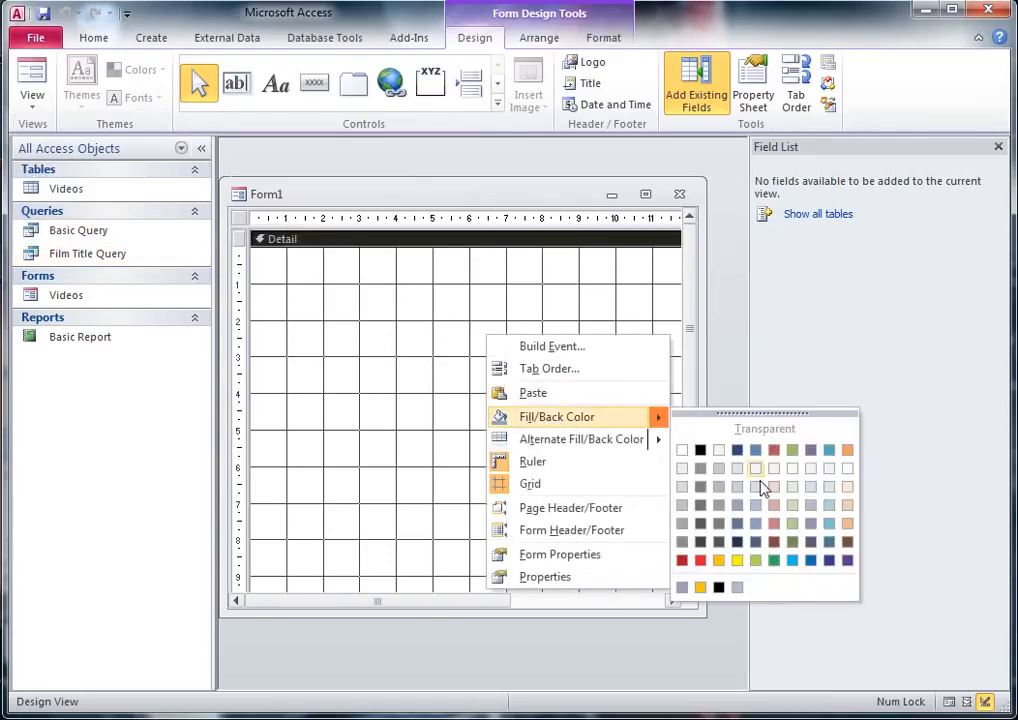
click(774, 506)
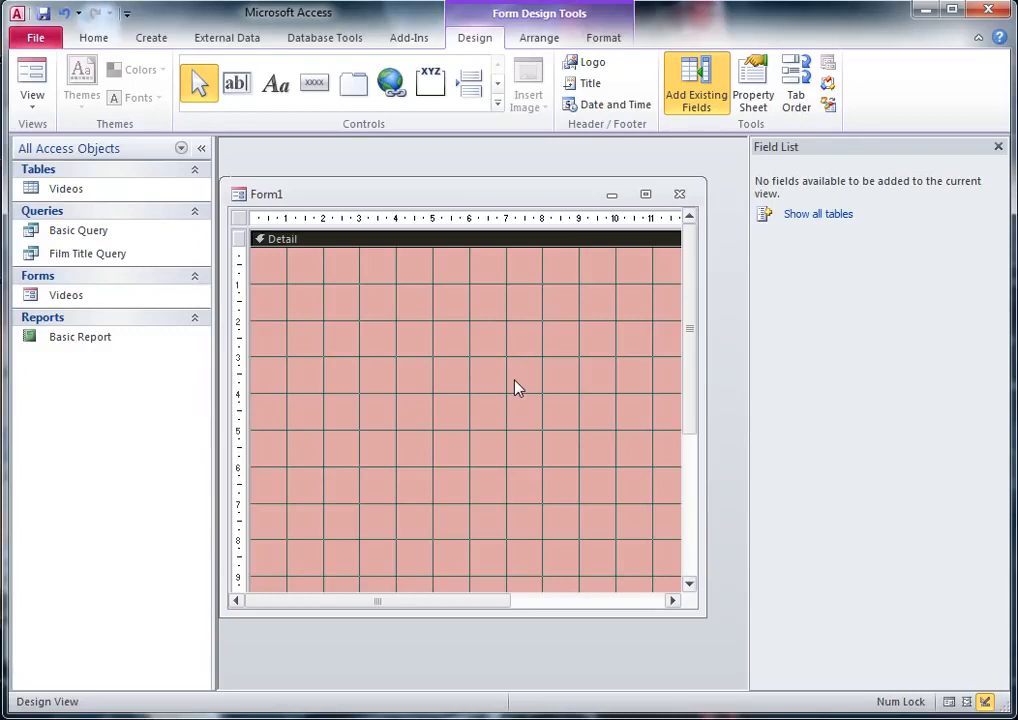
Step: Add a label reading "Main Menu" near the top of the form's Detail section
click(276, 83)
click(393, 302)
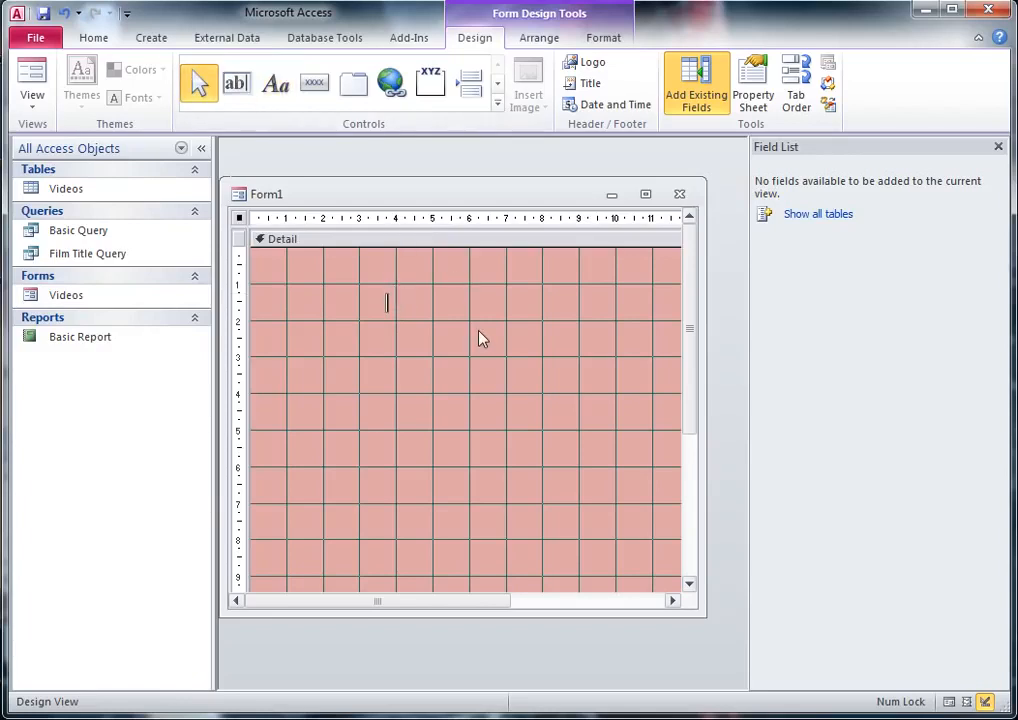
text(Main menu)
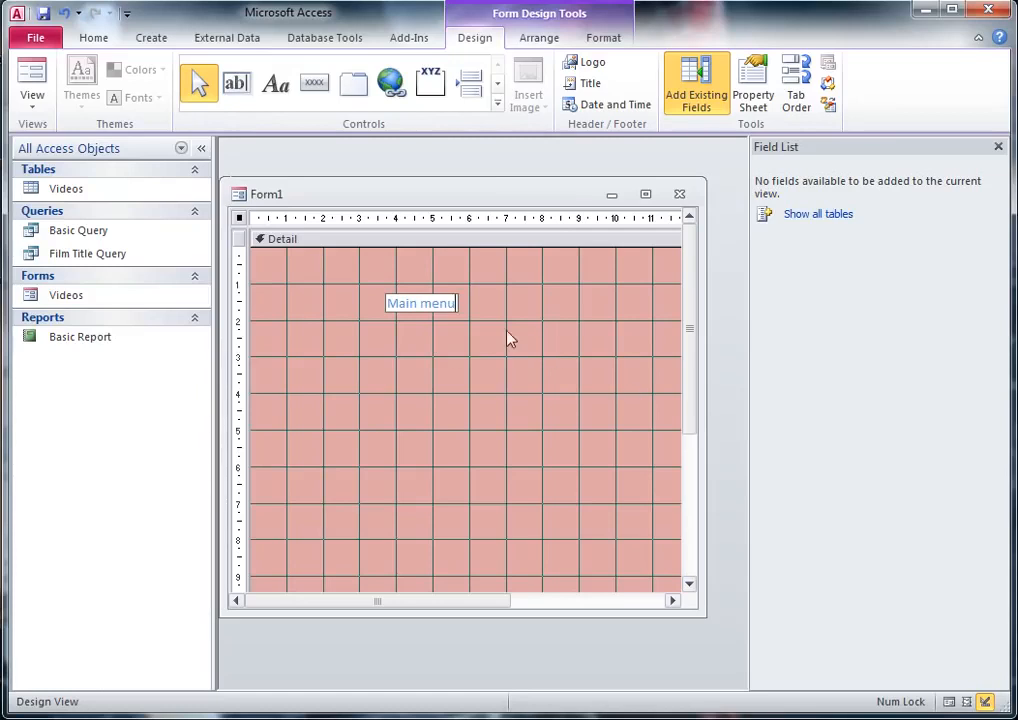
click(427, 304)
key(BackSpace)
text(M)
Step: Format the "Main Menu" label with font size 26 and black text, enlarging its box to fit the text
drag(389, 304, 459, 303)
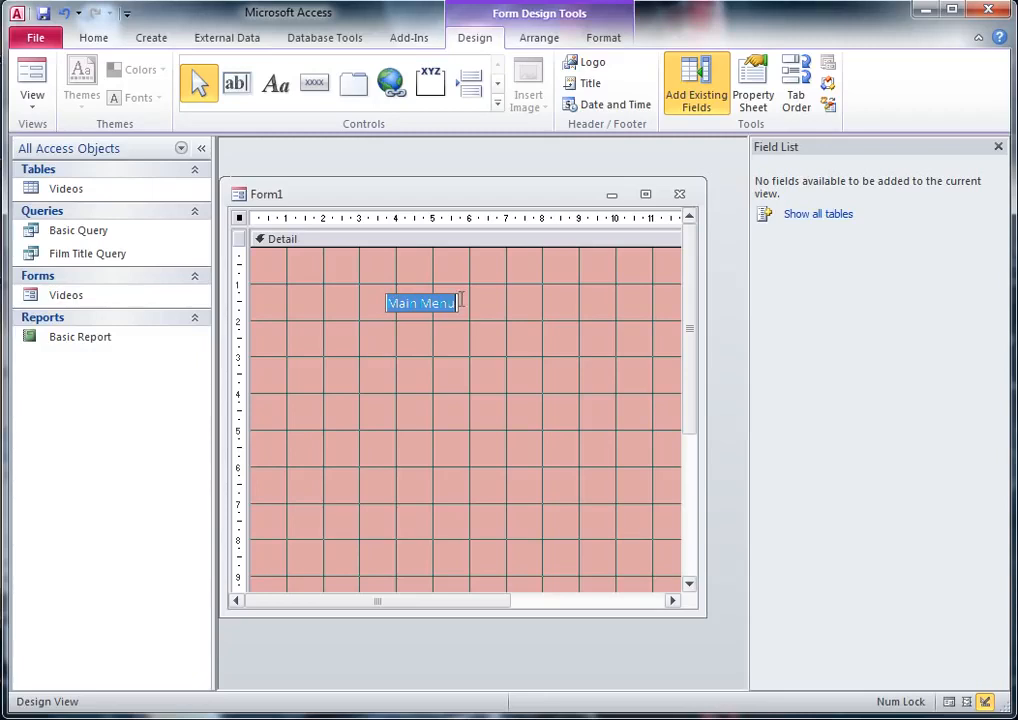
click(100, 40)
click(473, 323)
click(434, 306)
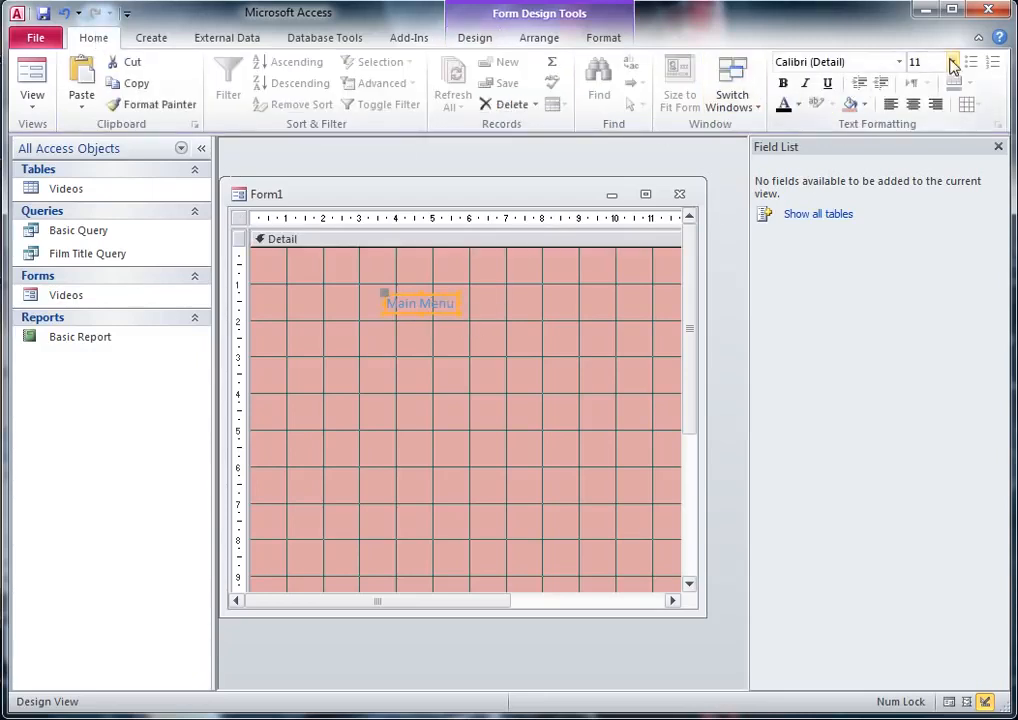
click(951, 63)
click(917, 264)
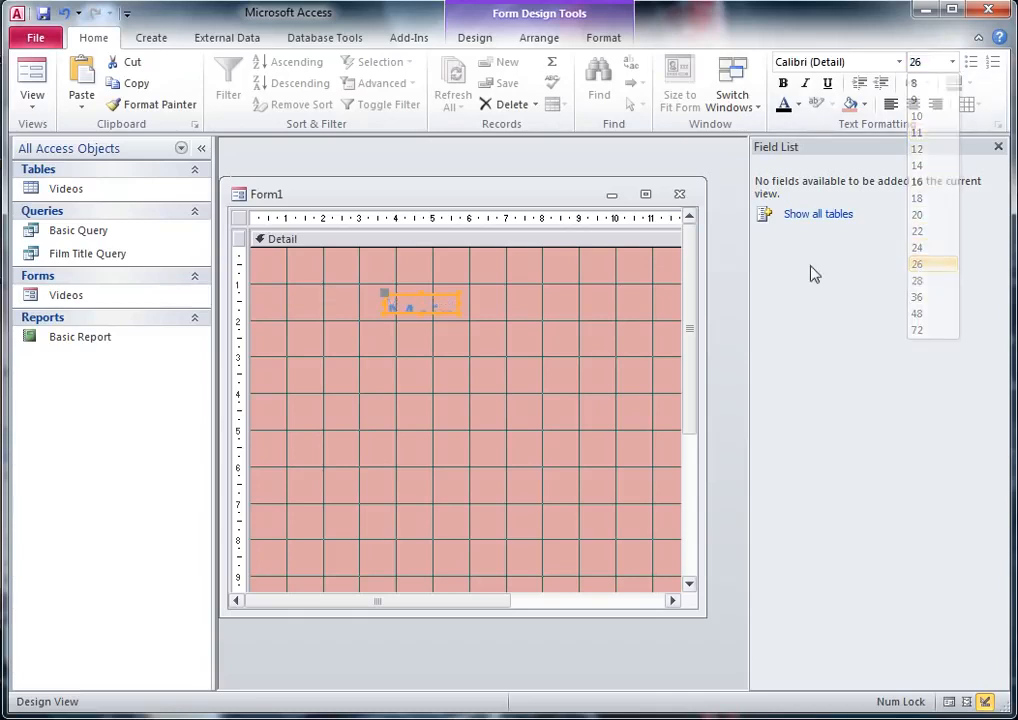
drag(458, 312, 567, 347)
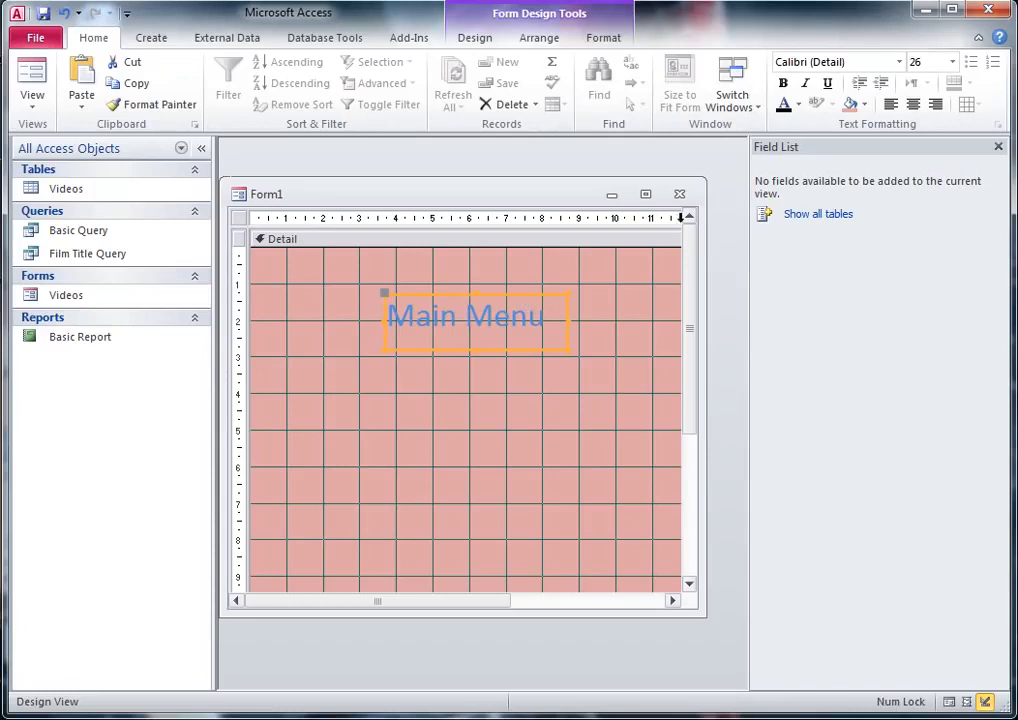
click(788, 105)
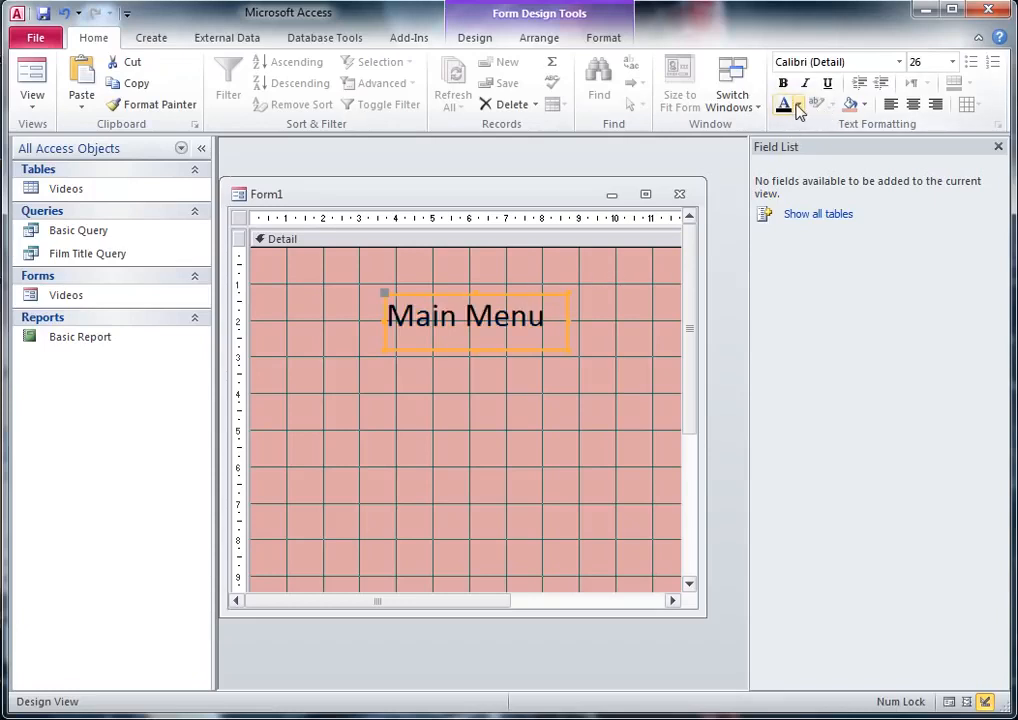
Step: Tighten the "Main Menu" label's box around its text and move it up near the top edge of the Detail section
click(552, 338)
drag(551, 341, 550, 340)
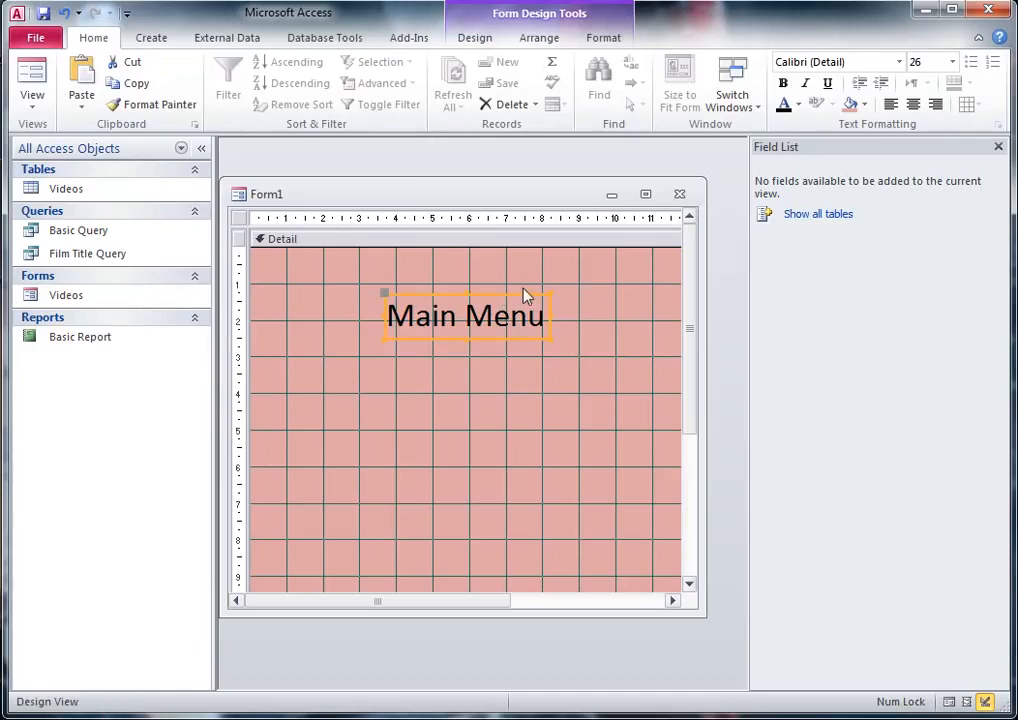
drag(521, 295, 525, 266)
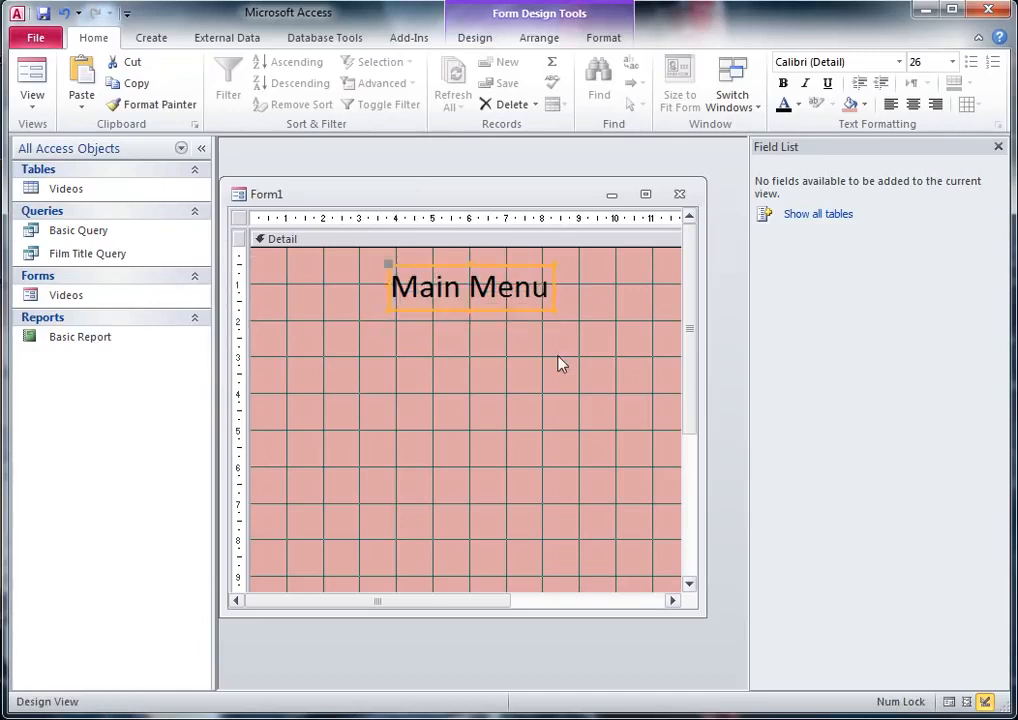
click(580, 385)
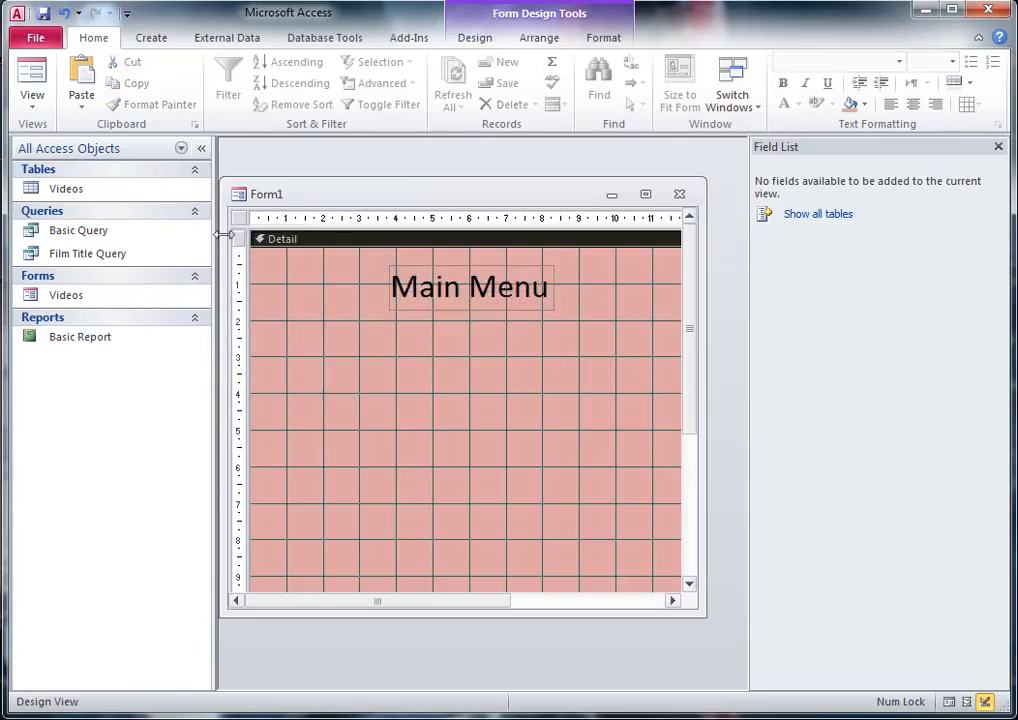
Step: Draw a command button about 3 cm wide below and to the left of the "Main Menu" heading
click(148, 39)
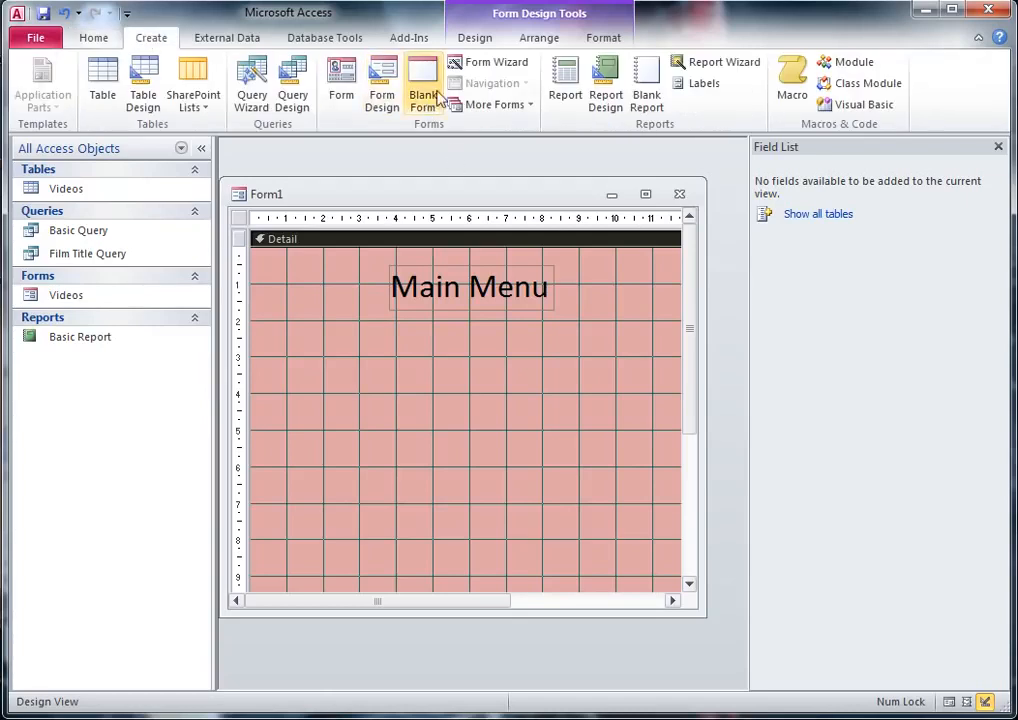
click(528, 40)
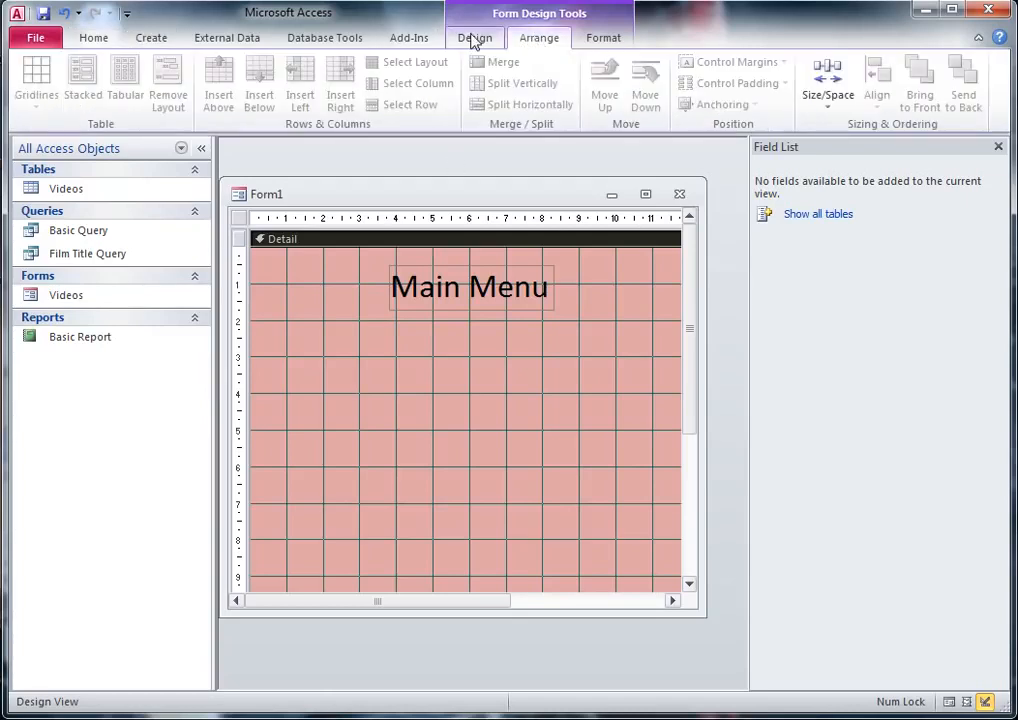
click(478, 38)
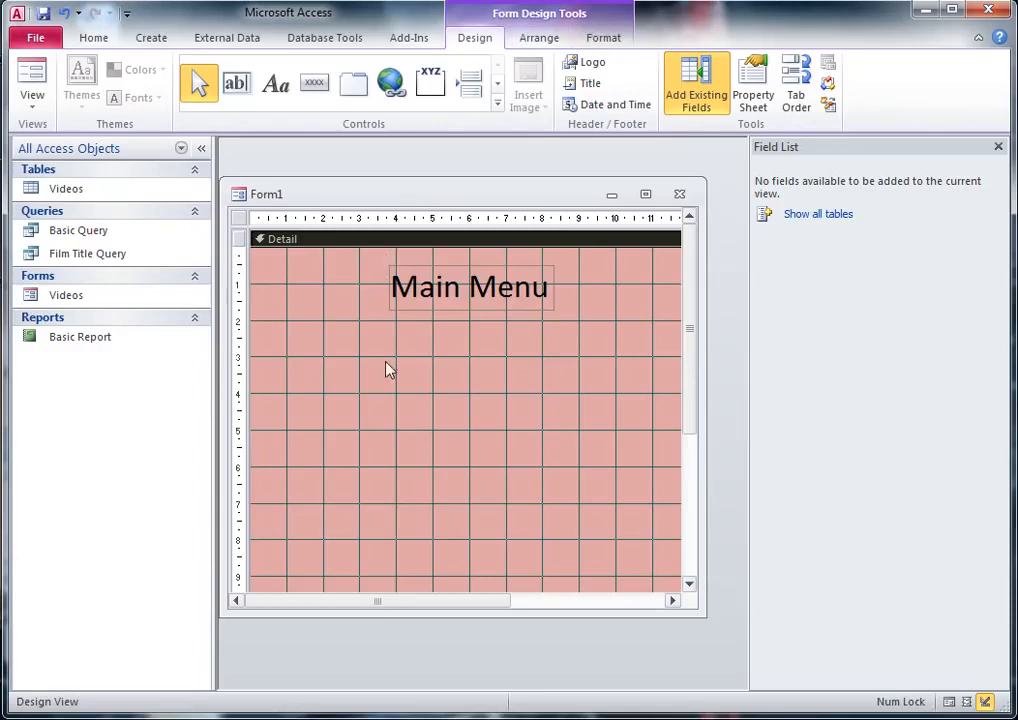
click(314, 84)
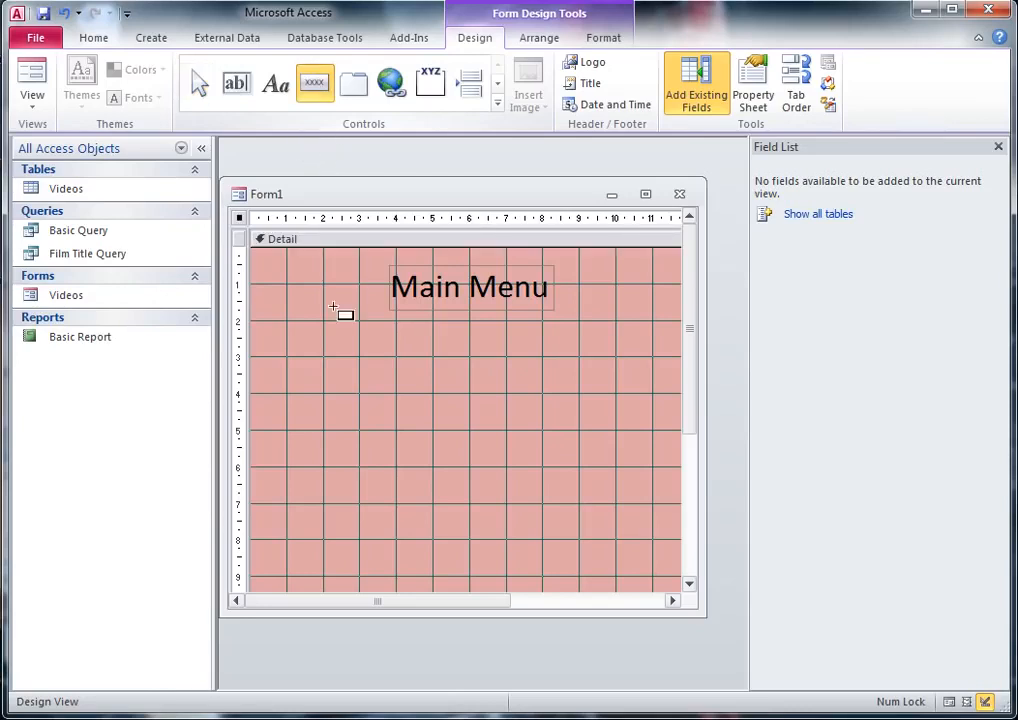
drag(325, 355, 411, 375)
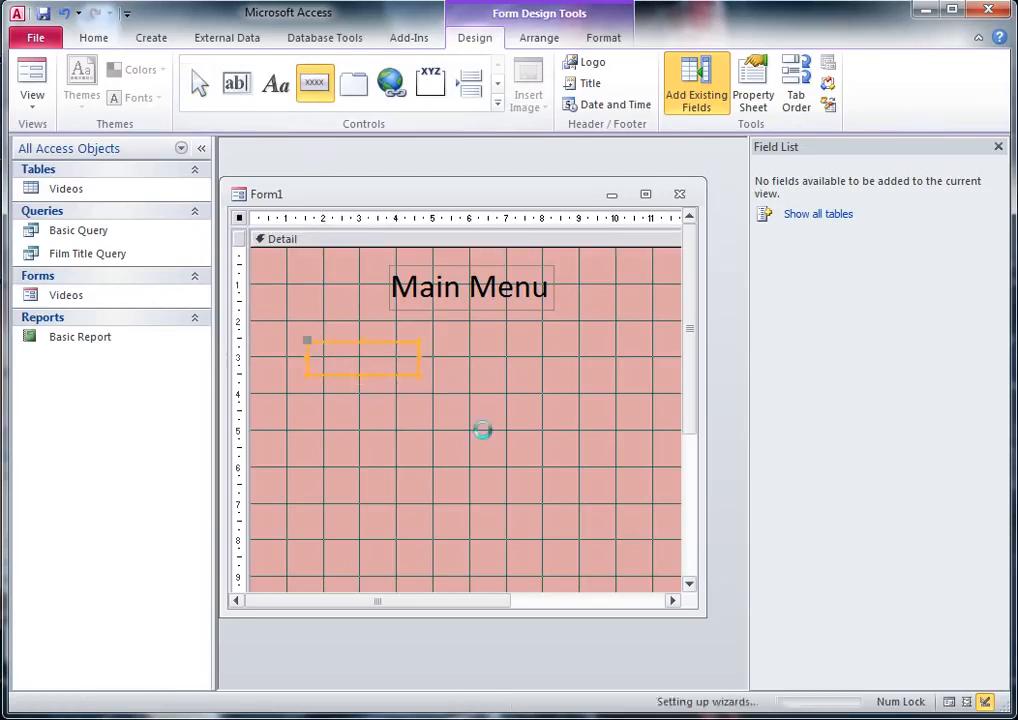
drag(507, 148, 457, 188)
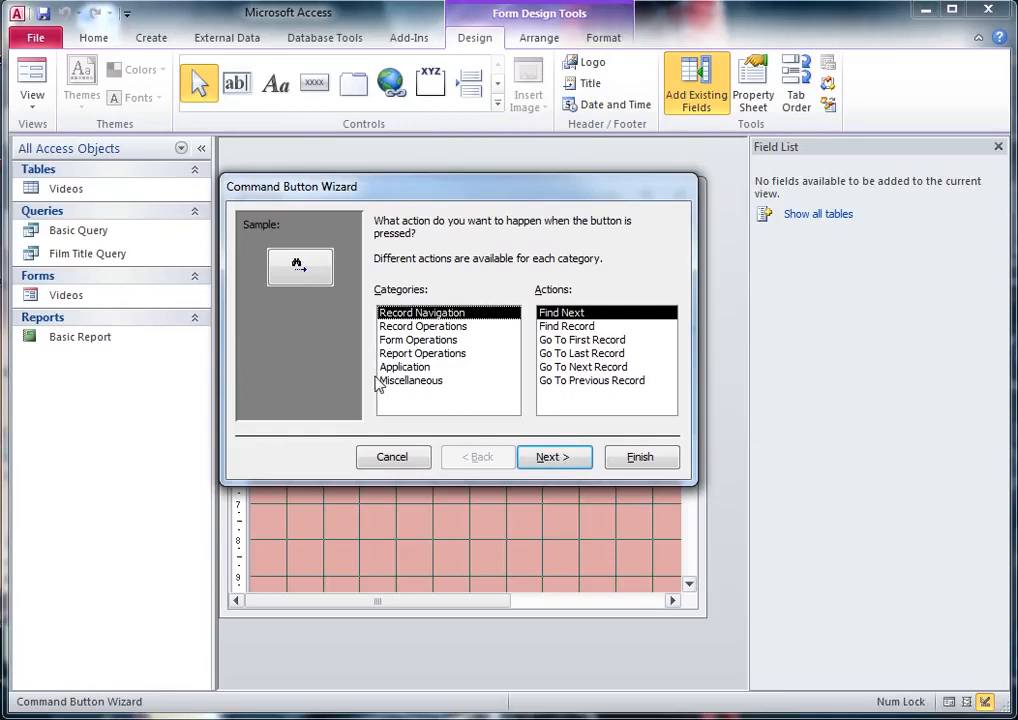
Step: Set the new button's action to the form operation Open Form, opening the Videos form with all records shown
click(424, 341)
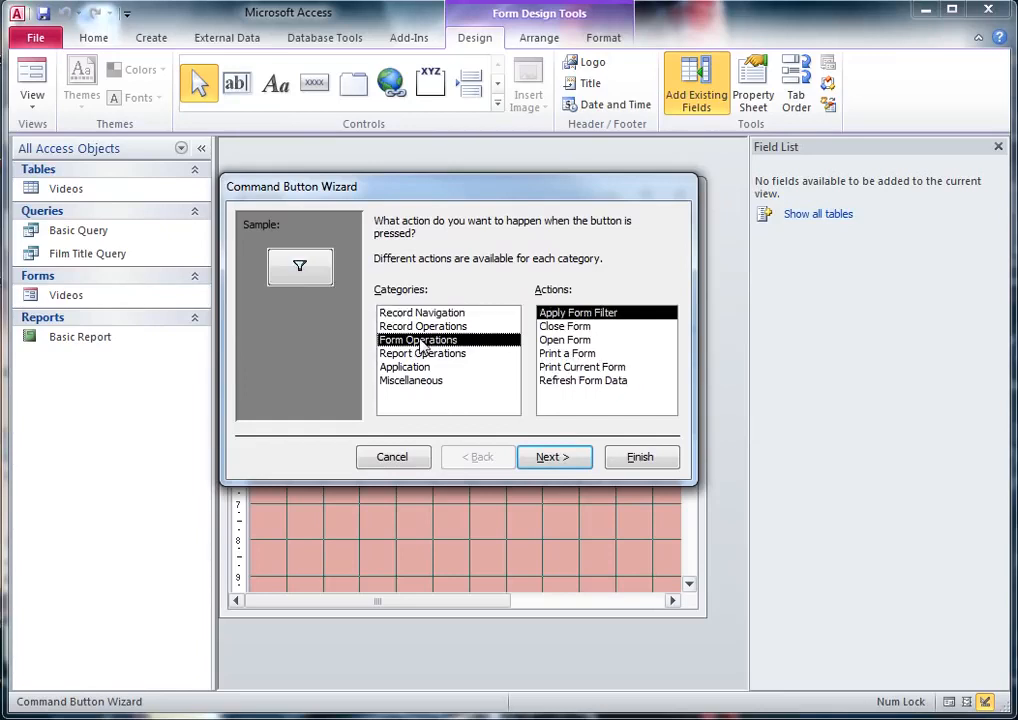
click(572, 341)
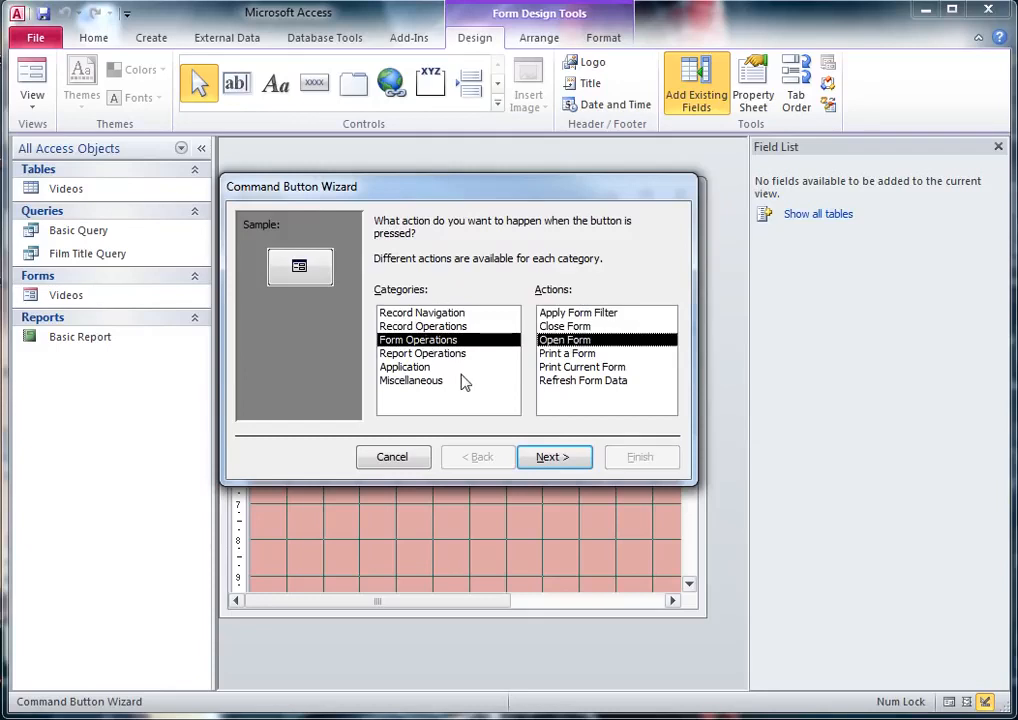
click(559, 458)
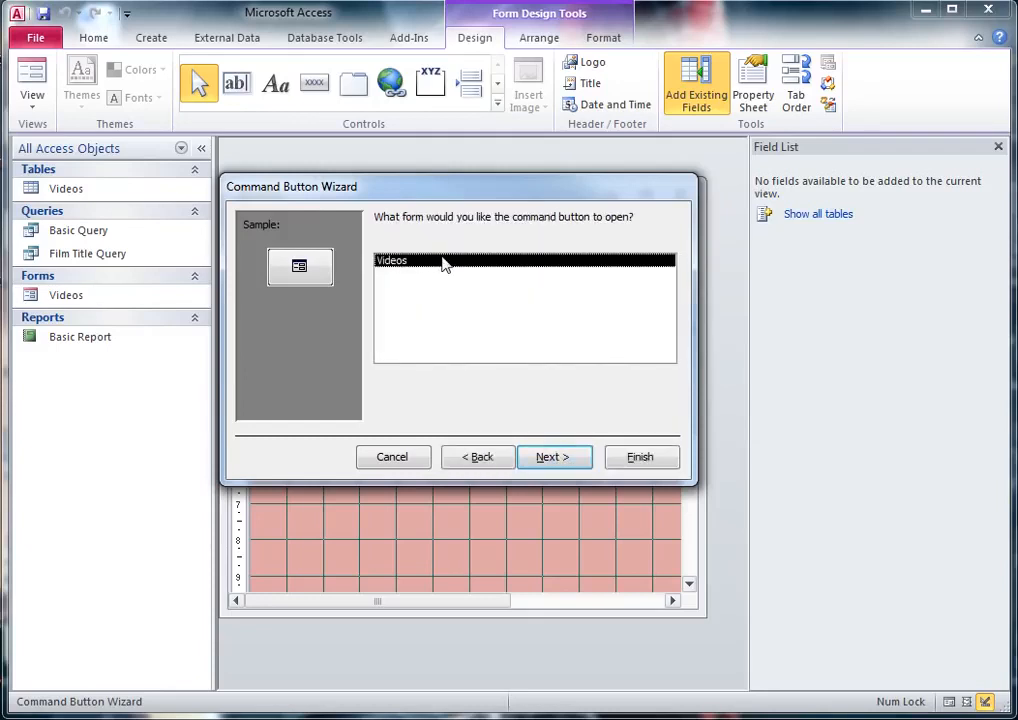
click(553, 458)
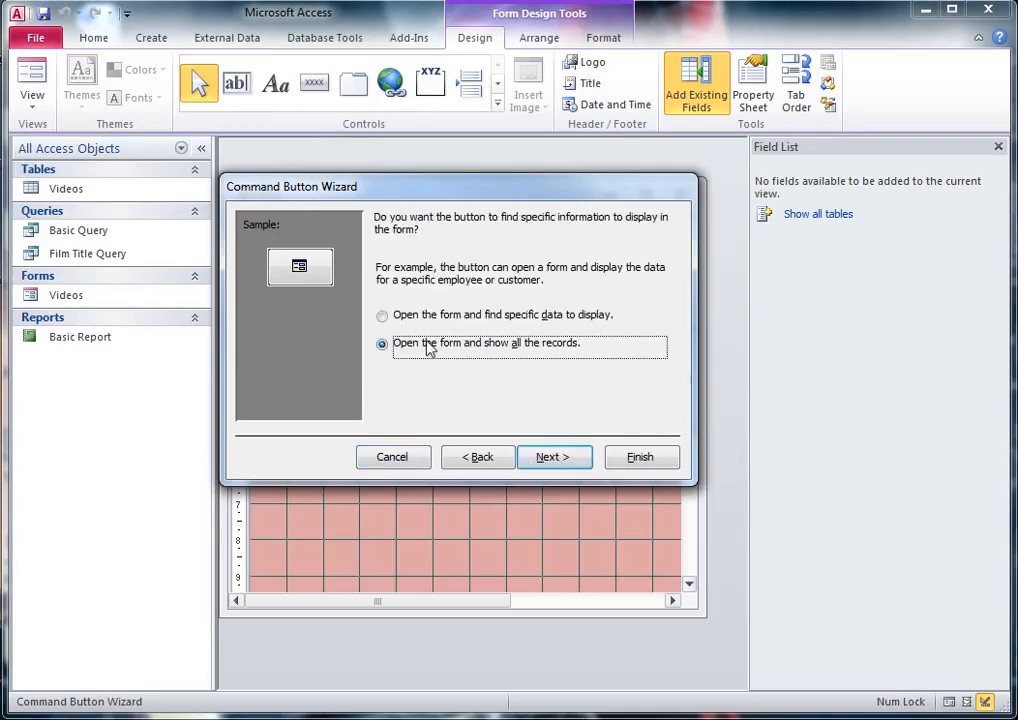
click(561, 462)
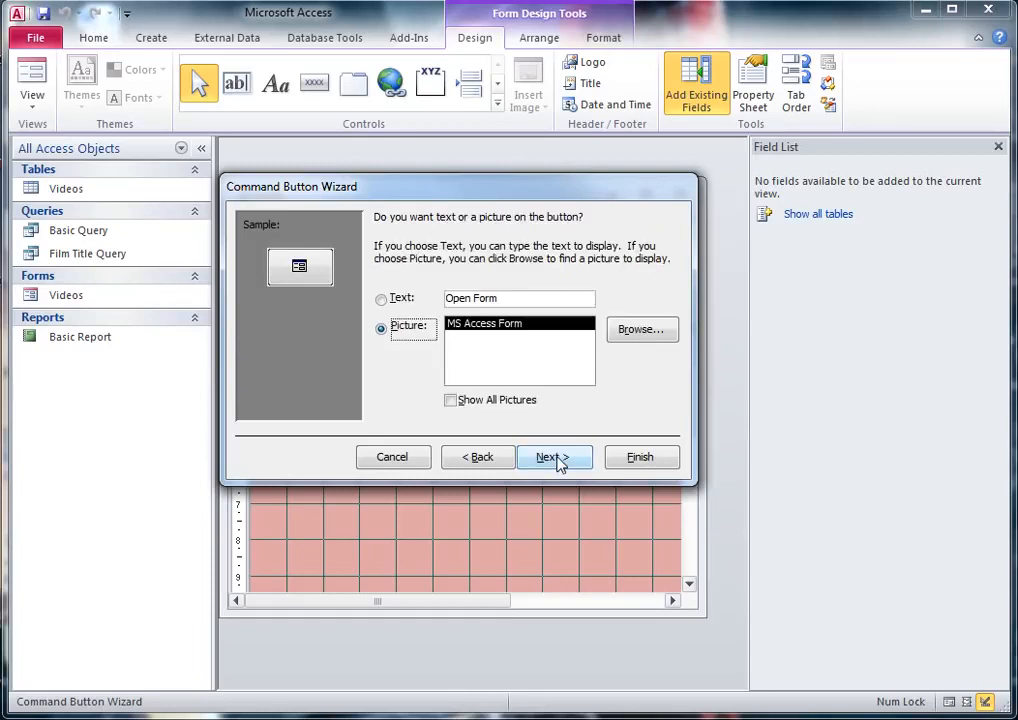
Step: Give the button the text "Videos" instead of a picture and finish the wizard with the default button name
click(382, 301)
drag(510, 299, 443, 297)
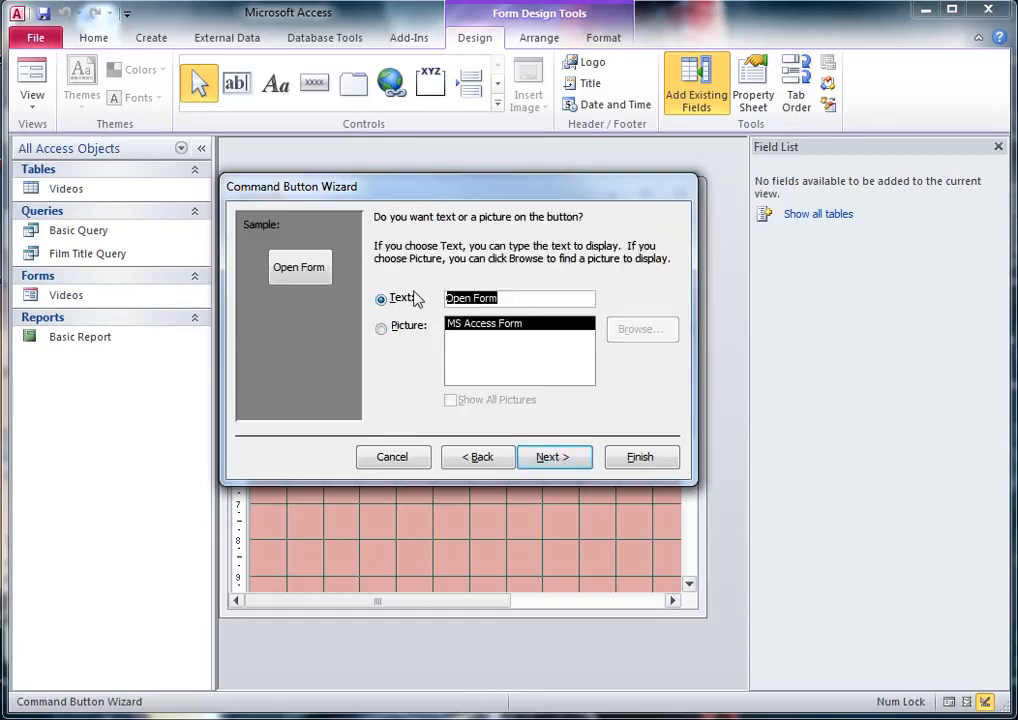
text(Videos)
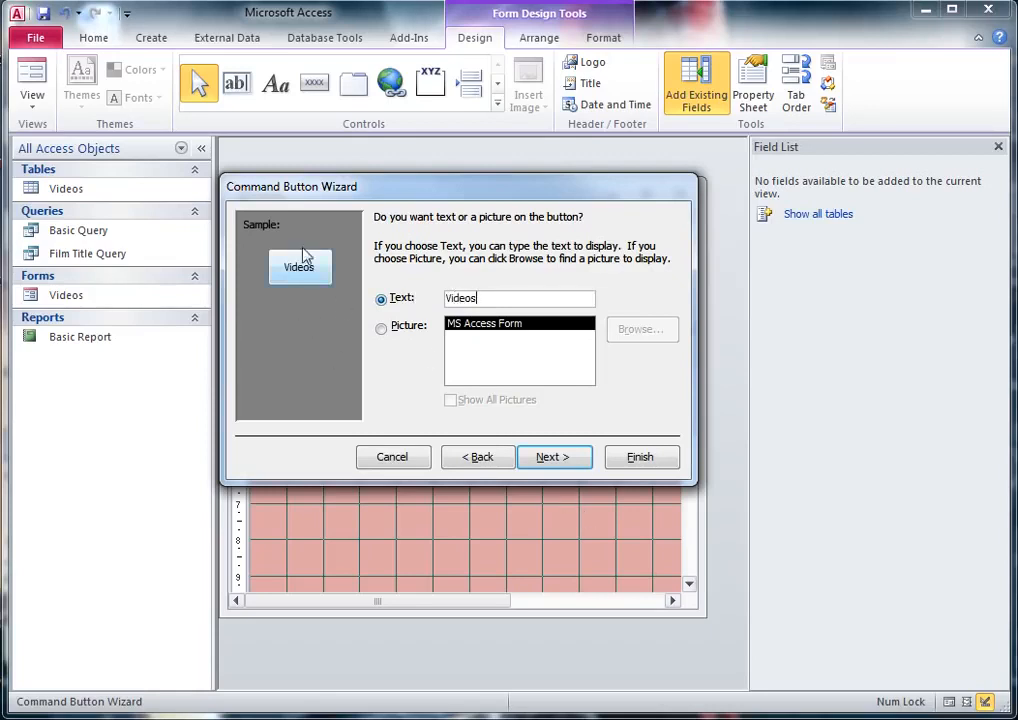
click(570, 458)
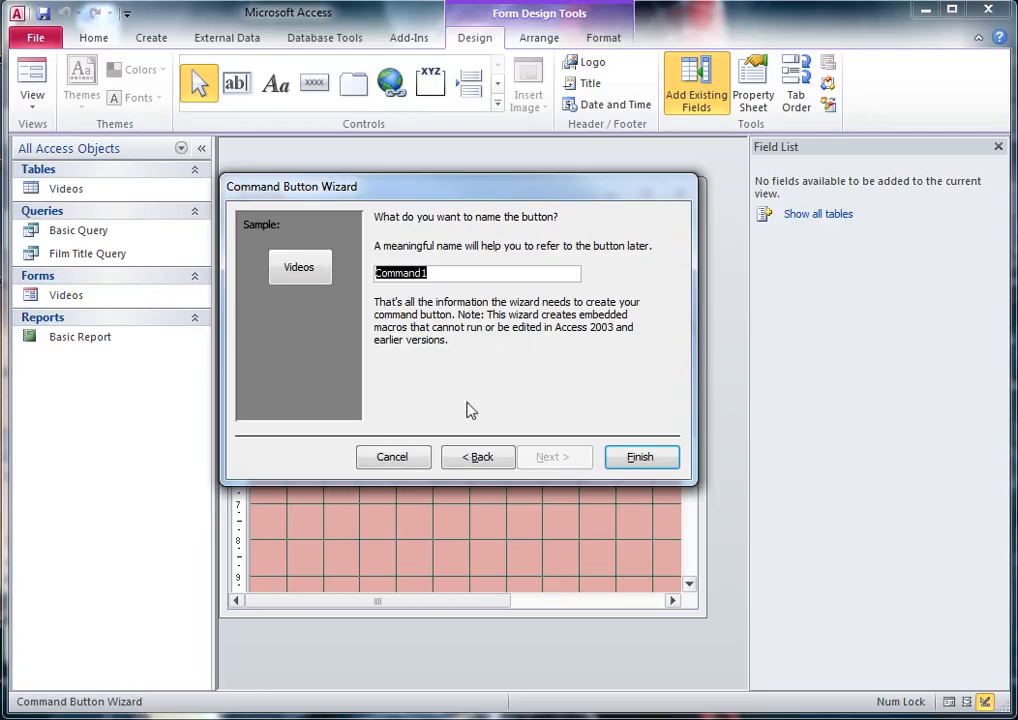
click(639, 459)
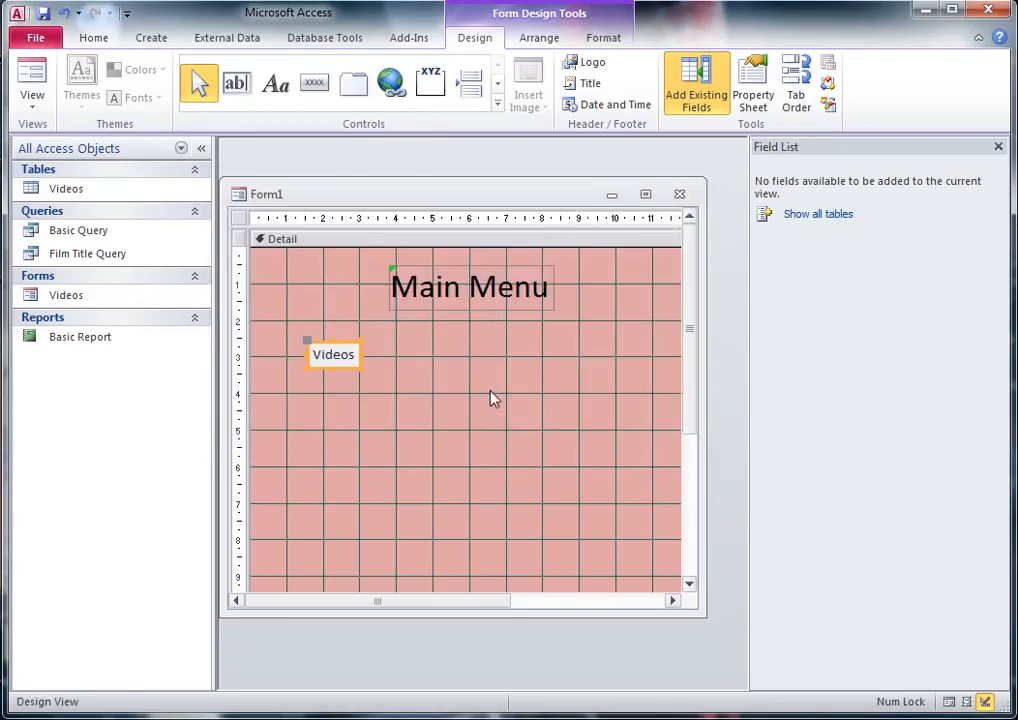
Step: Show the menu form in Form View, test its Videos button, and reposition the opened Videos form window
click(33, 75)
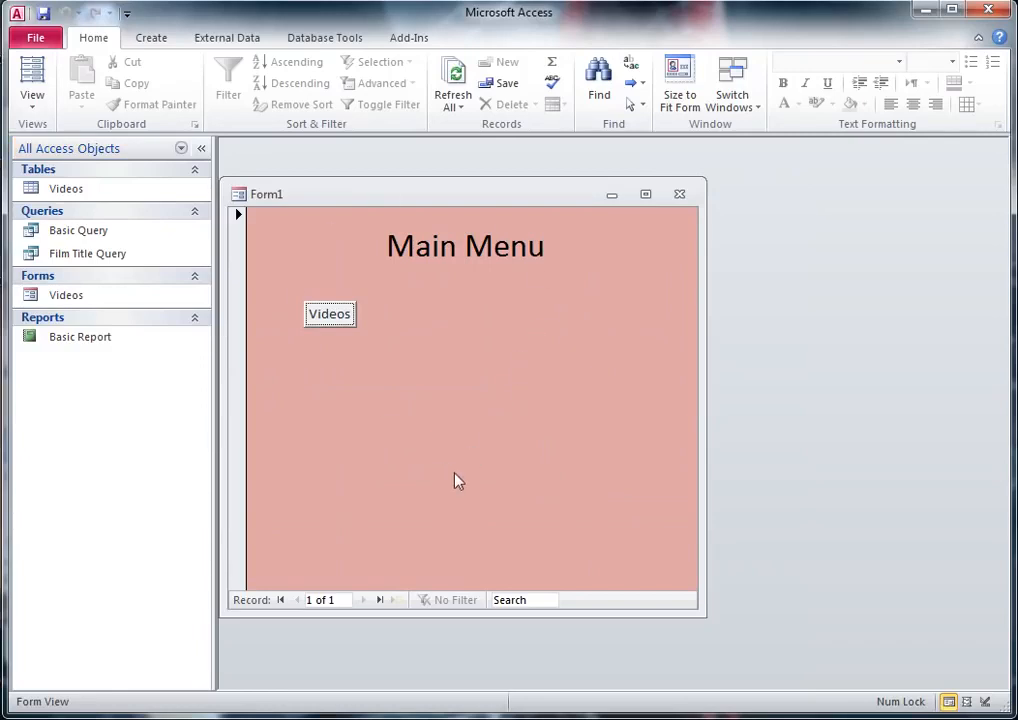
click(333, 318)
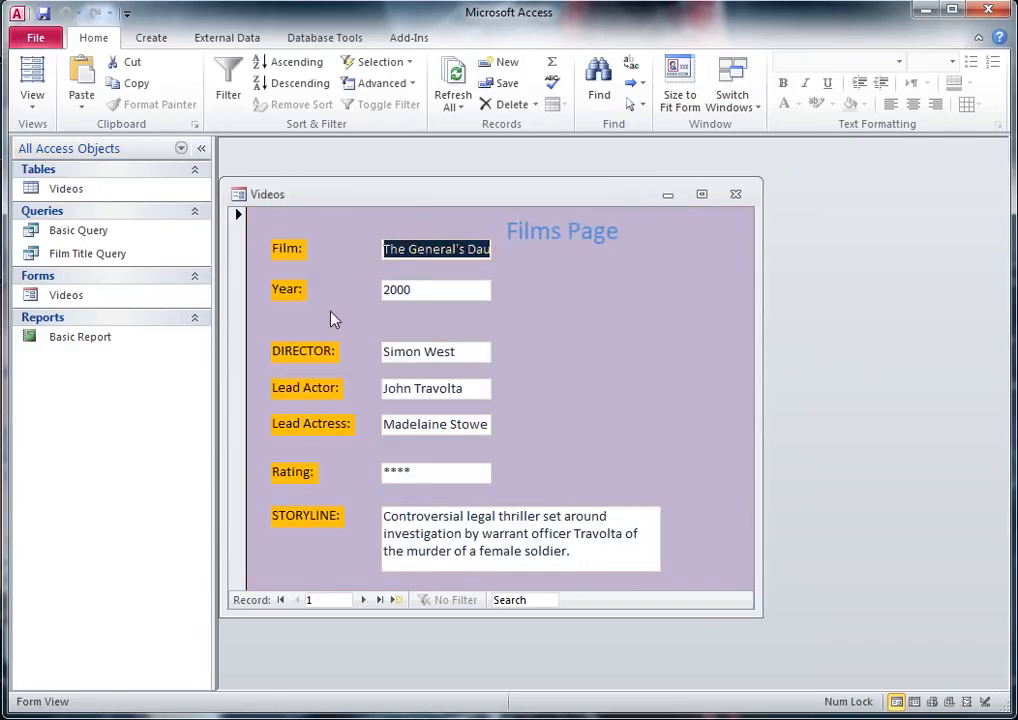
drag(607, 191, 650, 190)
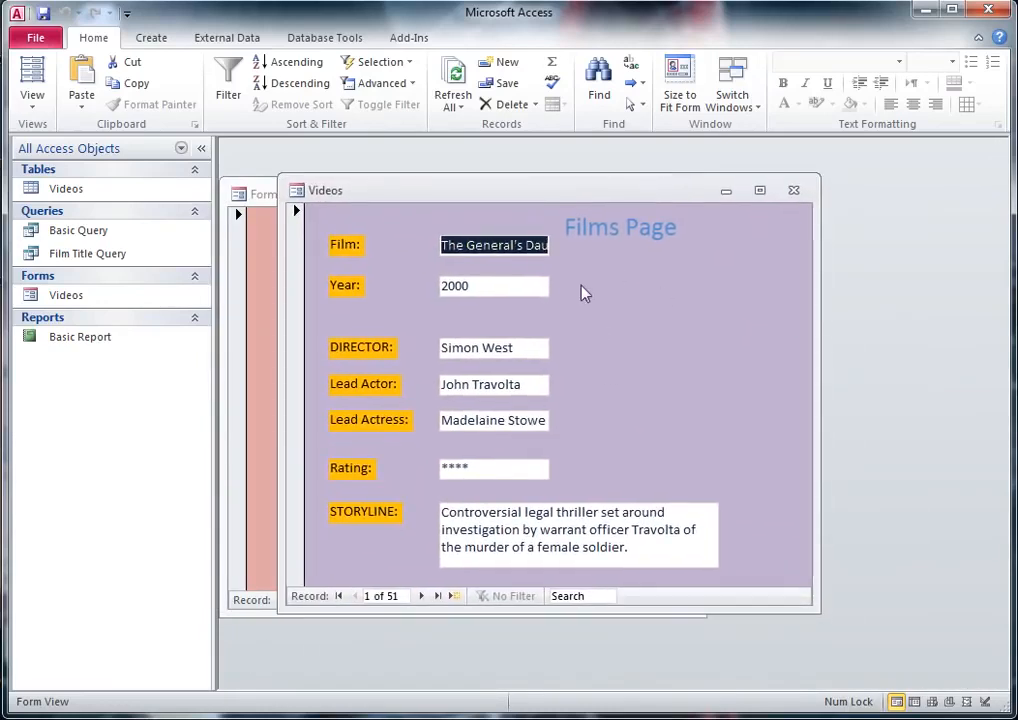
drag(573, 193, 533, 172)
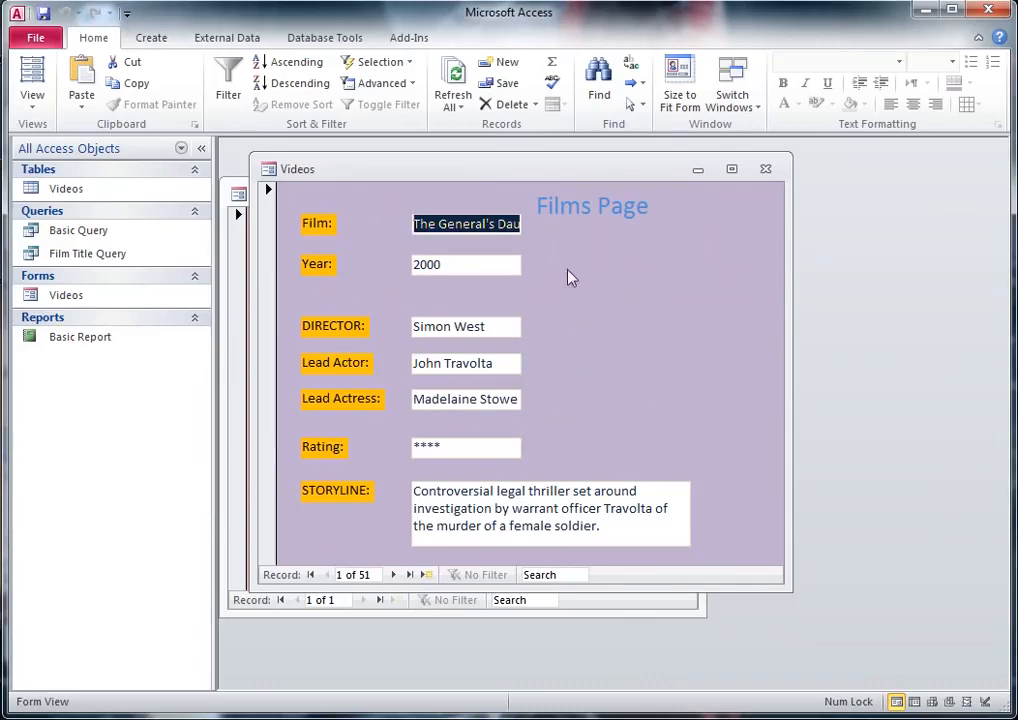
mouse_move(559, 177)
mouse_down()
mouse_move(711, 279)
mouse_move(497, 168)
mouse_move(570, 175)
mouse_up()
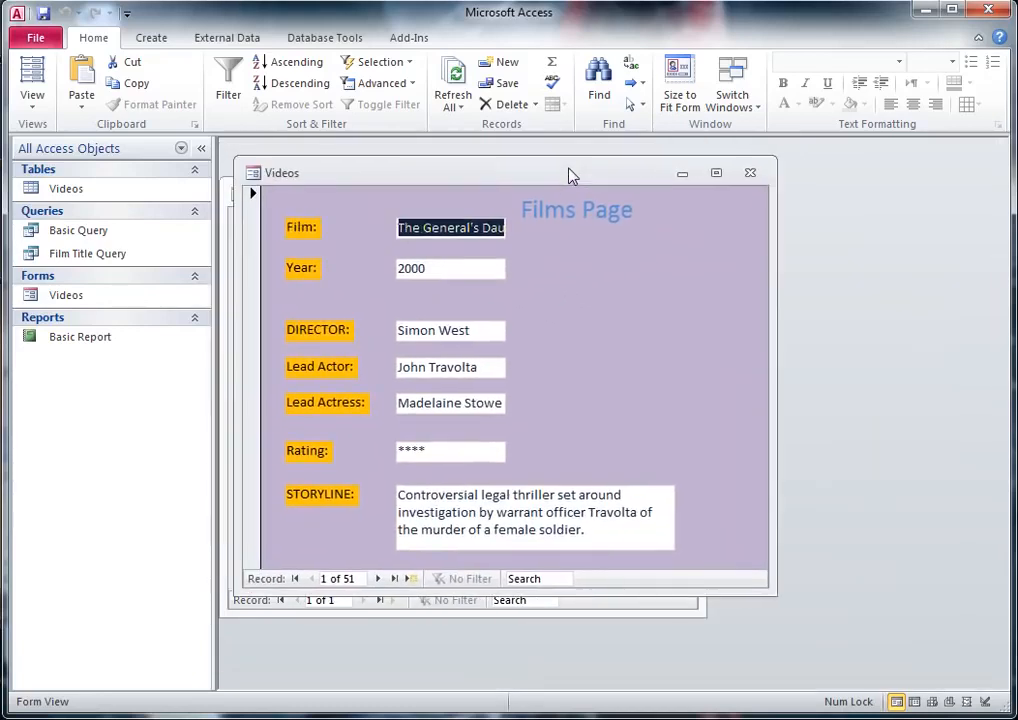
Step: Show the Videos form in Design View and draw a command button in the empty area beside the Year and DIRECTOR fields
click(40, 106)
click(88, 352)
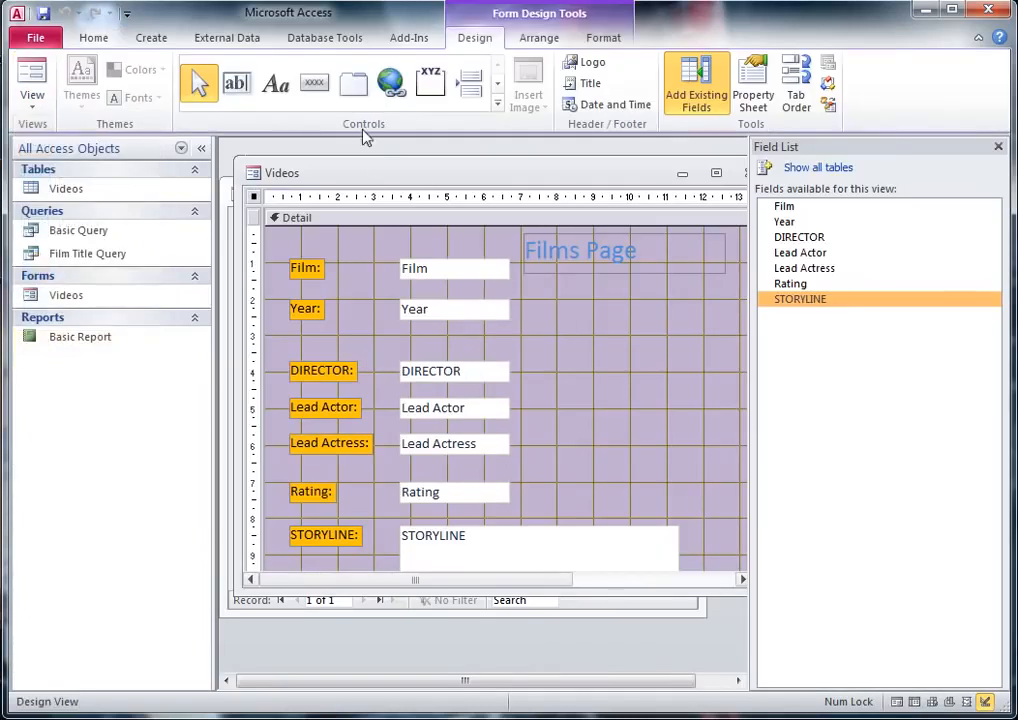
click(315, 92)
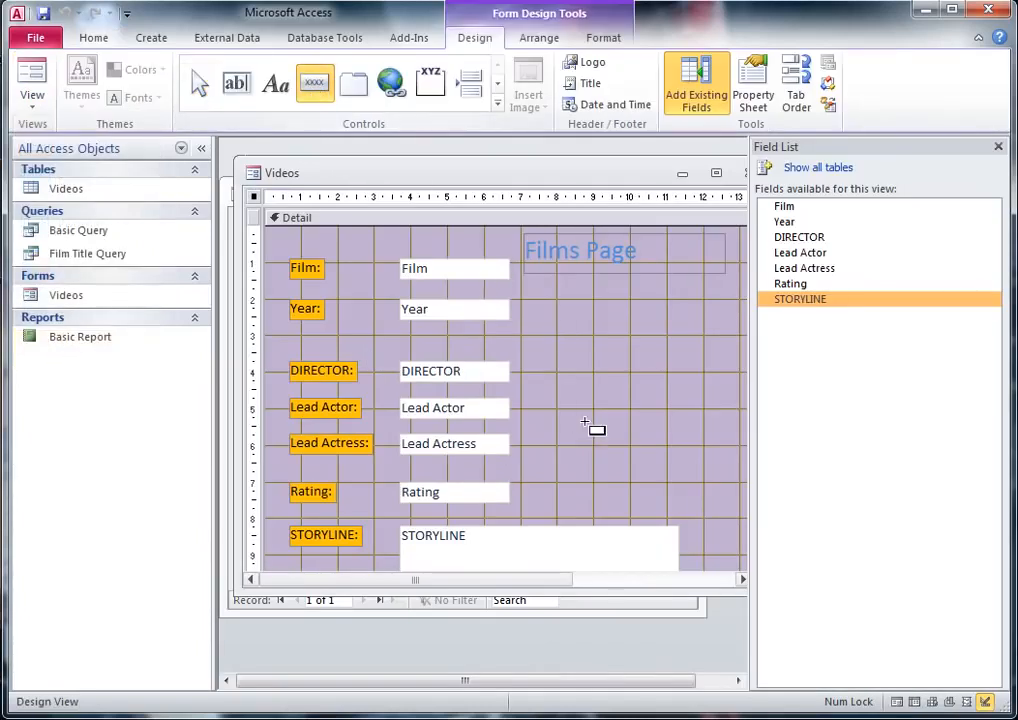
drag(562, 336, 663, 395)
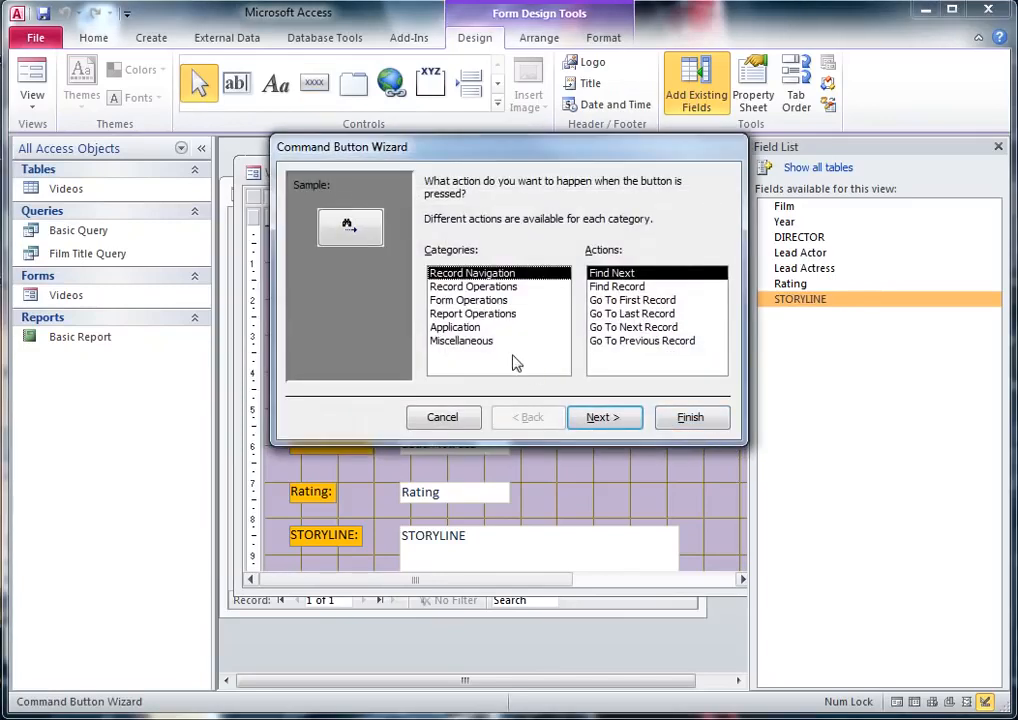
Step: Set the new command button's action to the record navigation operation Go To Next Record
click(478, 287)
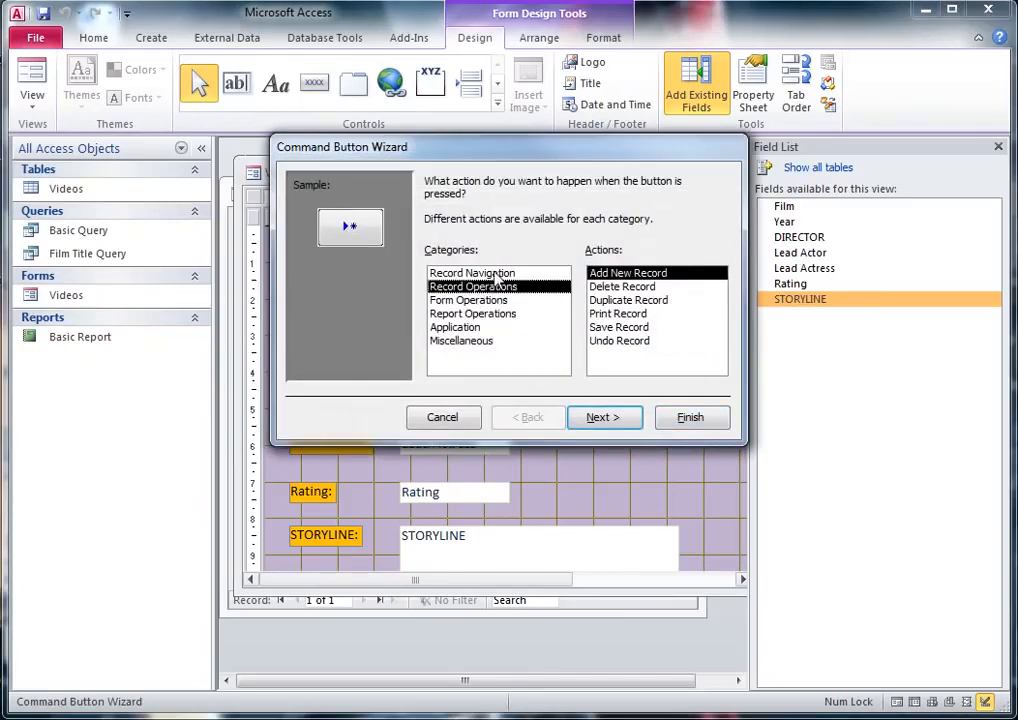
click(472, 273)
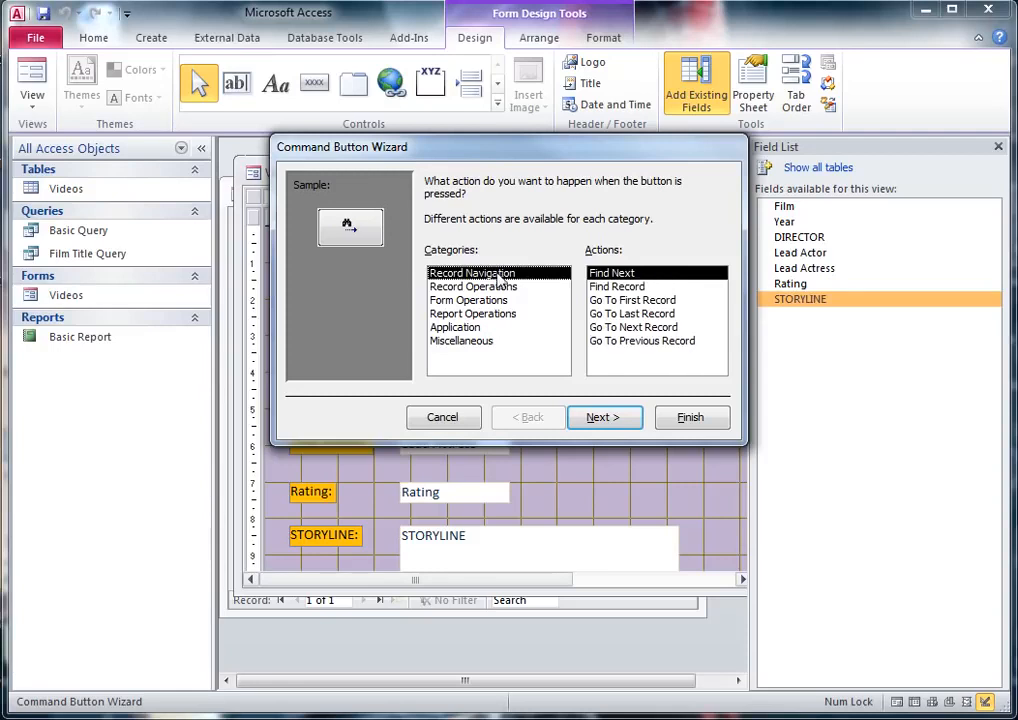
click(640, 328)
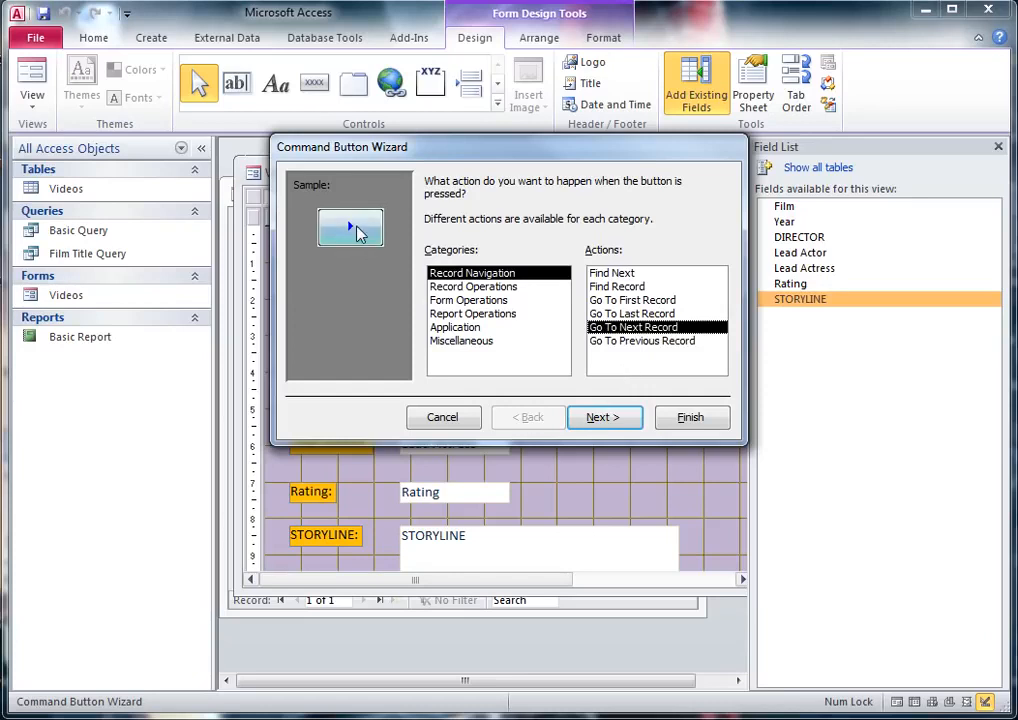
click(620, 421)
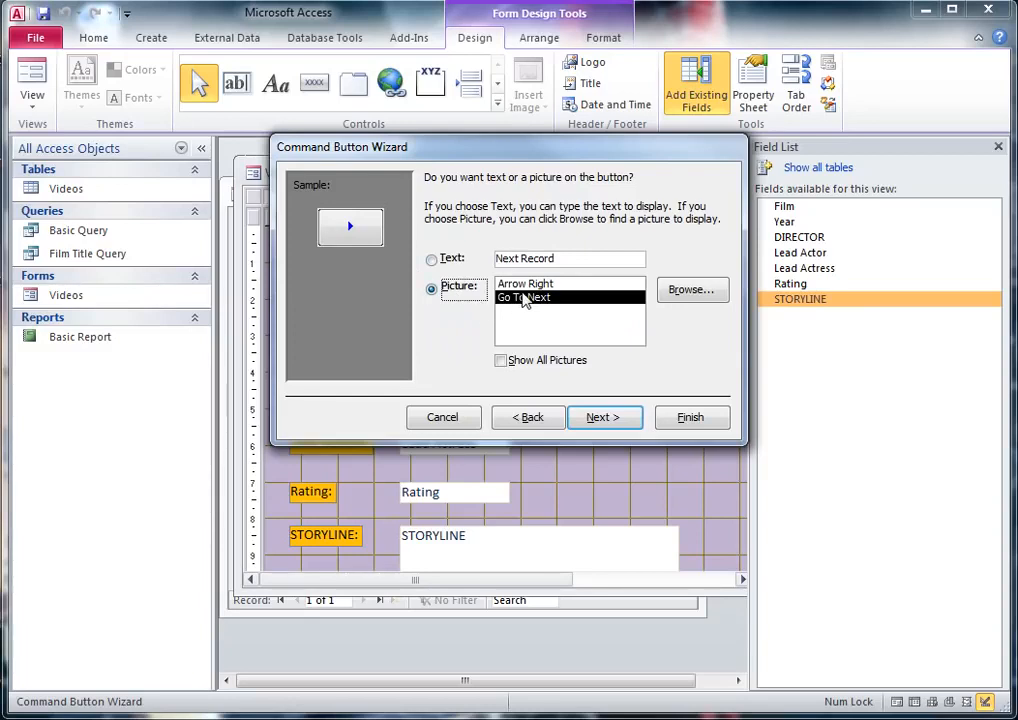
Step: Give the button the Arrow Right picture and finish the wizard with the default button name
click(525, 284)
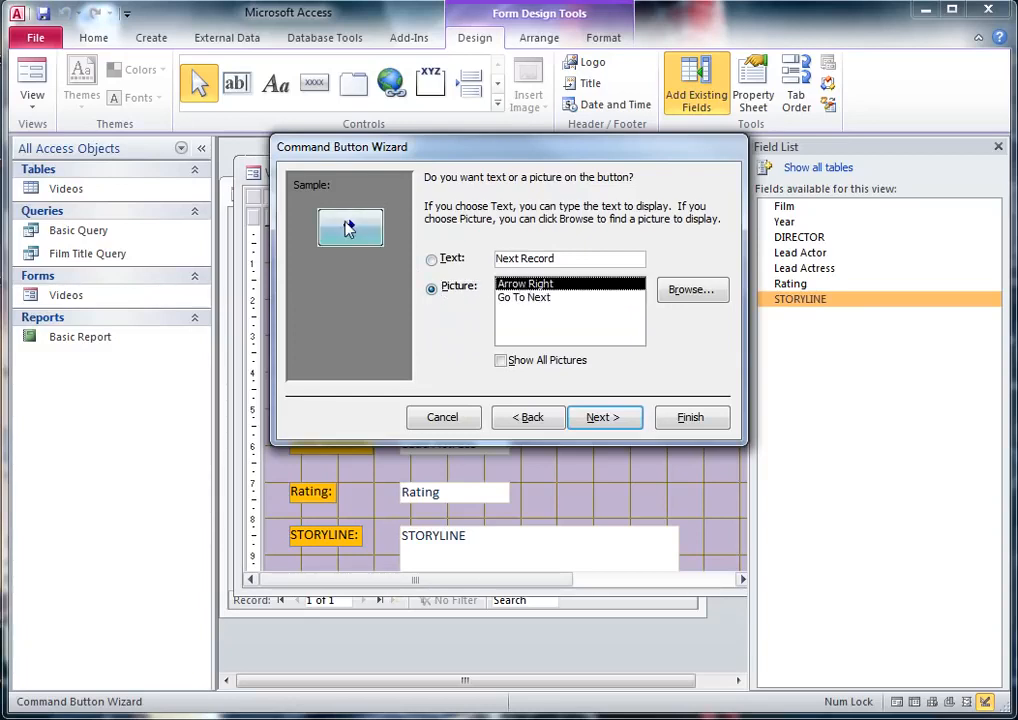
click(608, 420)
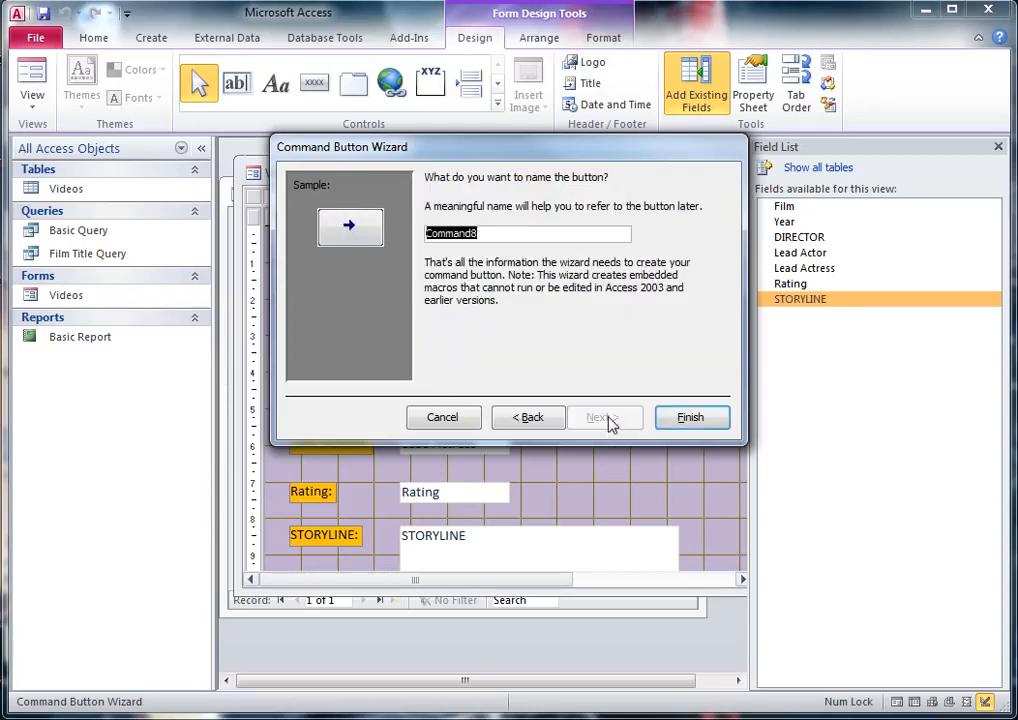
click(690, 417)
click(640, 415)
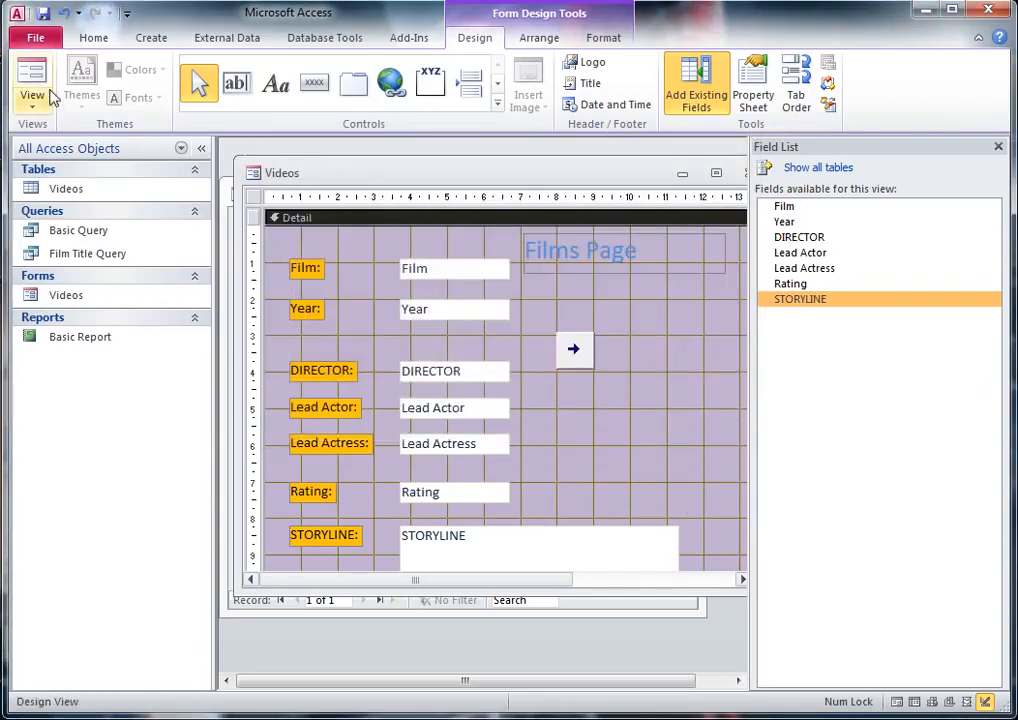
Step: Show the Videos form in Form View and test the arrow button by advancing through several records
click(32, 75)
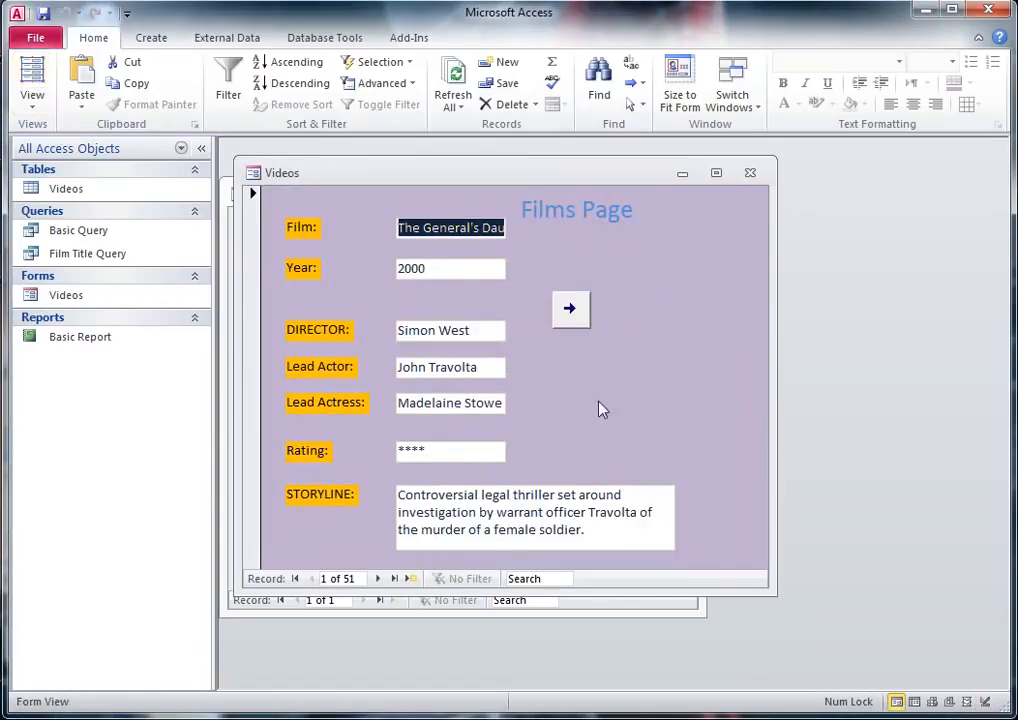
click(571, 311)
click(571, 311)
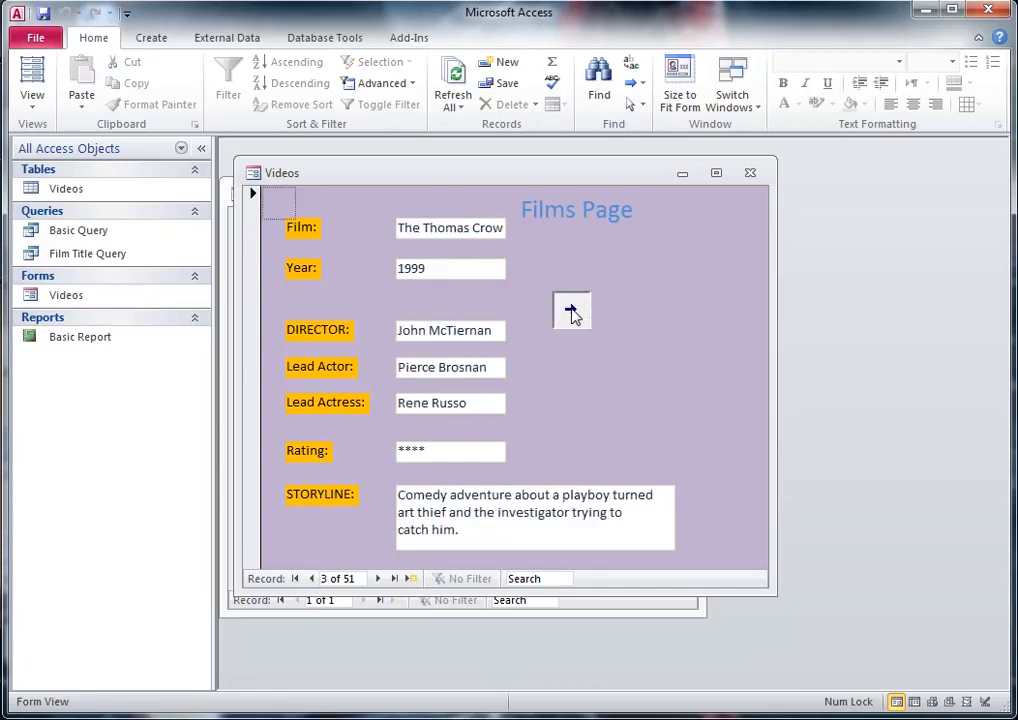
click(571, 311)
click(571, 311)
click(571, 311)
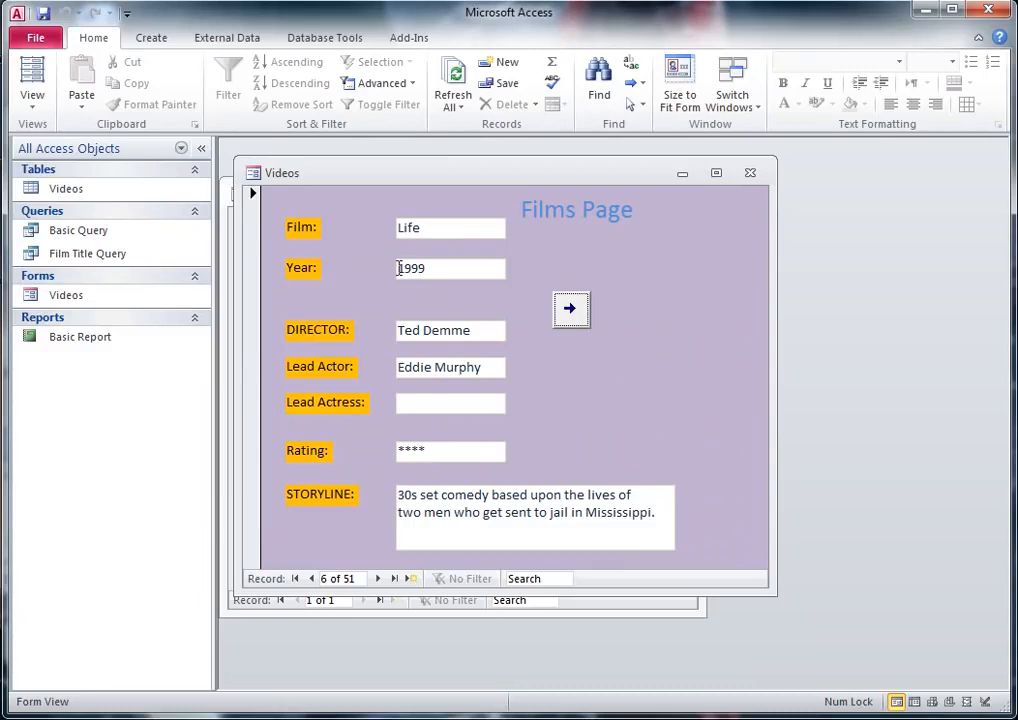
Step: Return the Videos form to Design View and draw a second command button below and to the right of the arrow button
click(32, 96)
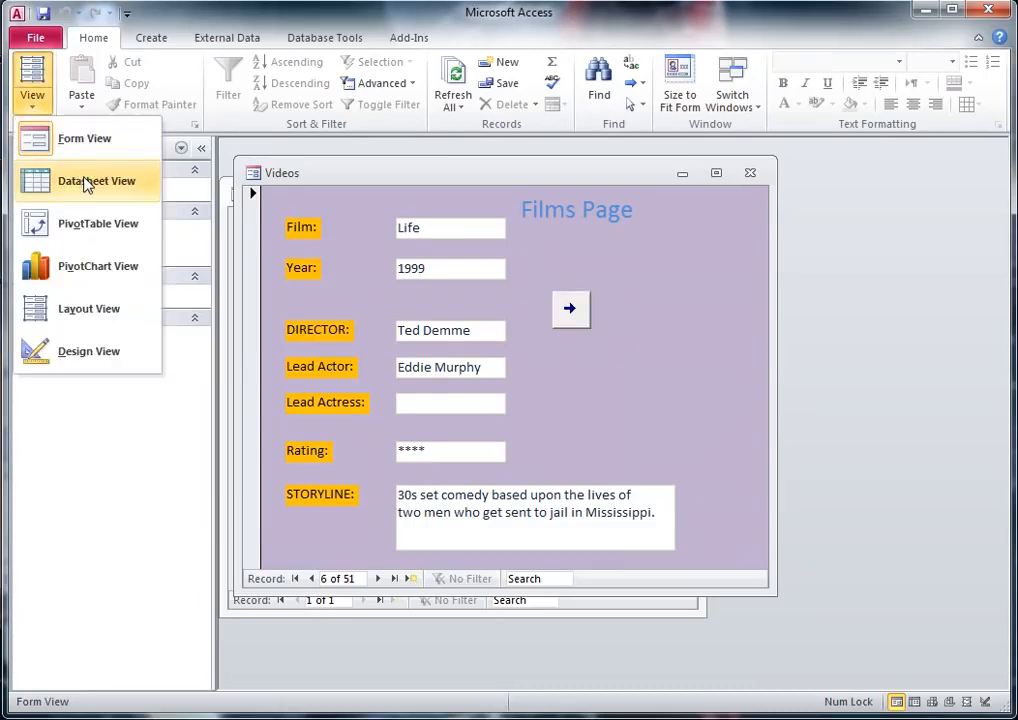
click(89, 350)
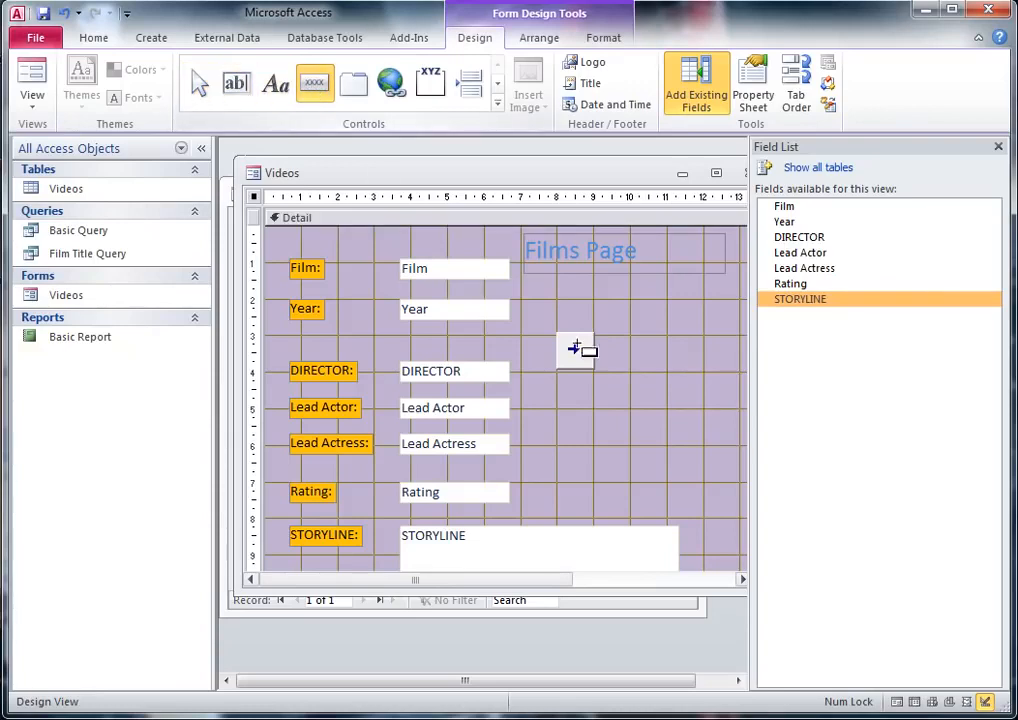
drag(612, 398, 684, 440)
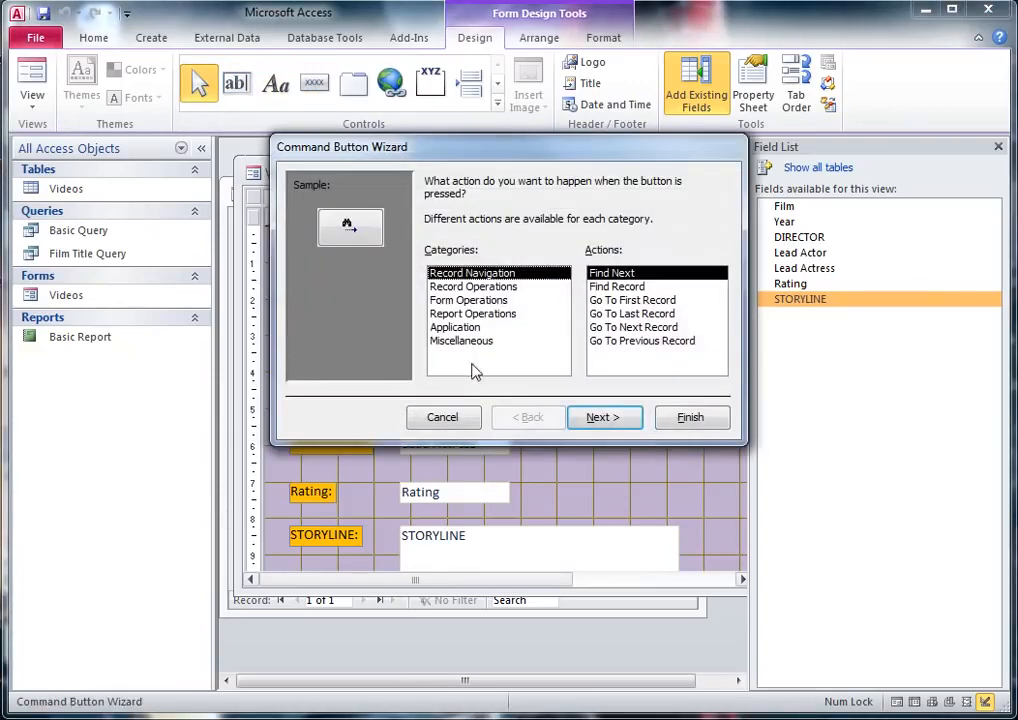
Step: Set the second button's action to the form operation Close Form
click(464, 343)
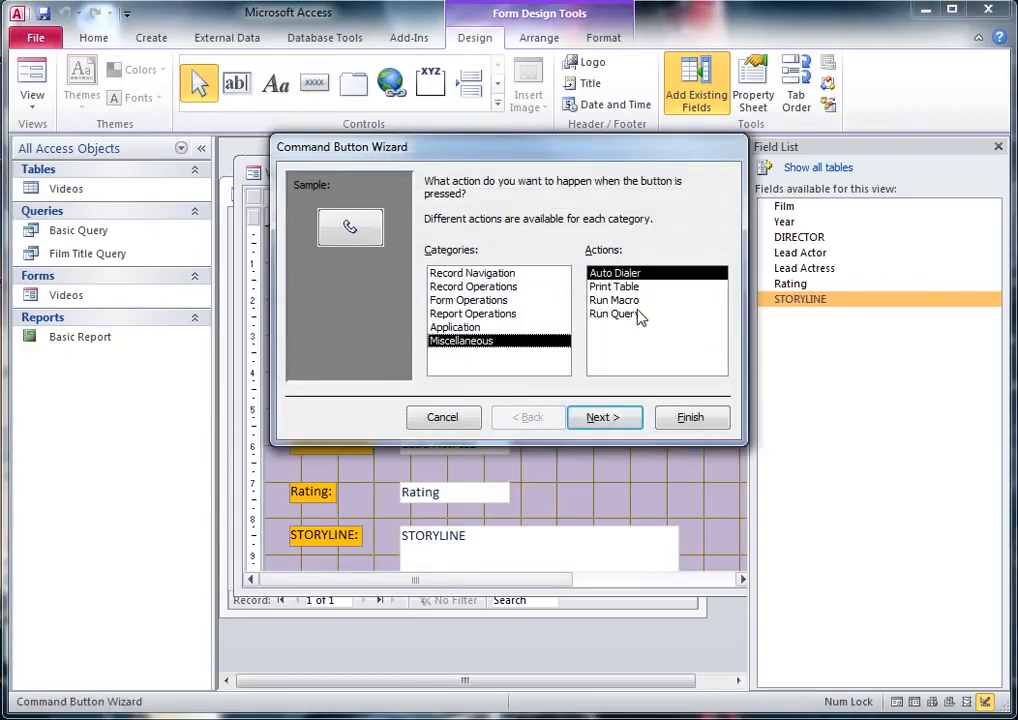
click(473, 331)
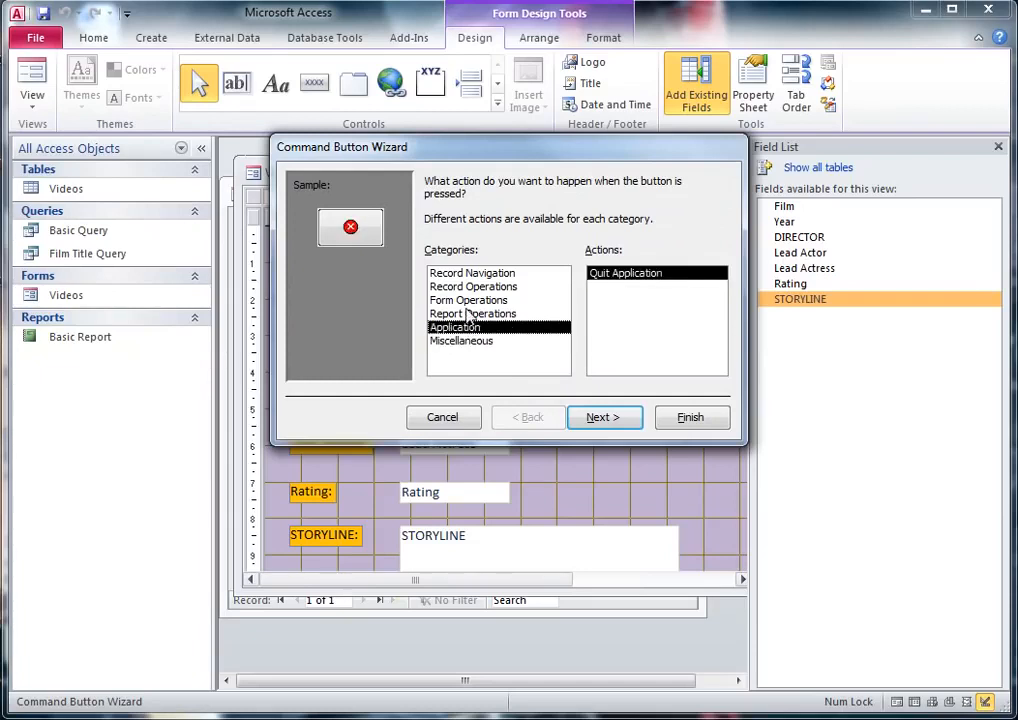
click(469, 301)
click(615, 287)
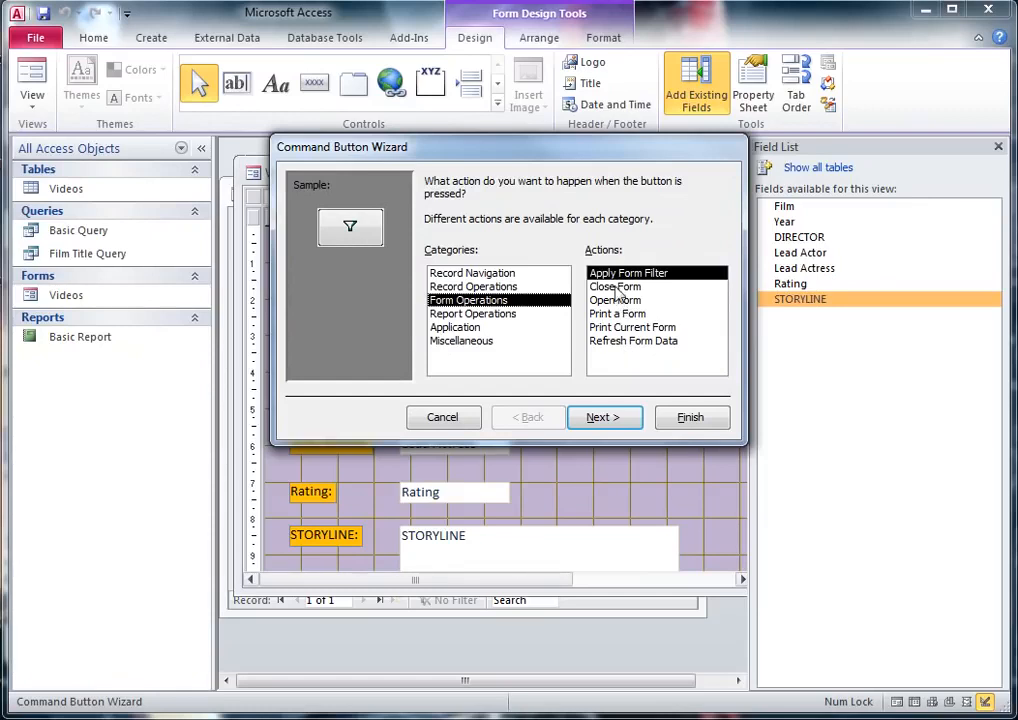
click(614, 420)
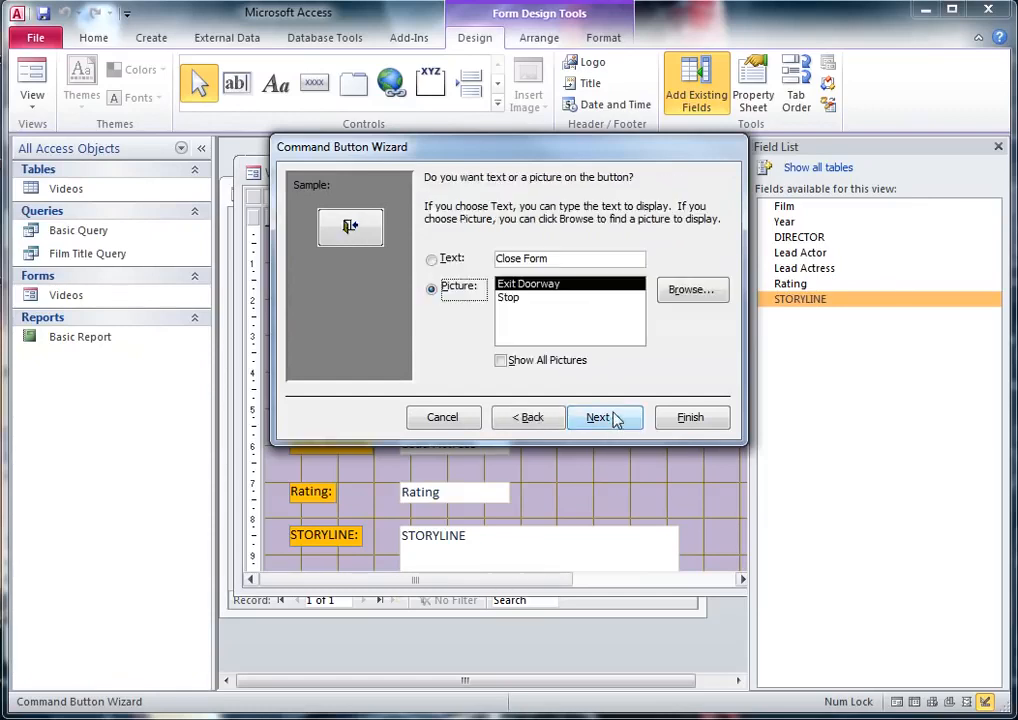
Step: Give the button the Stop picture, finish the wizard with the default name, and move the button beside the arrow button
click(517, 300)
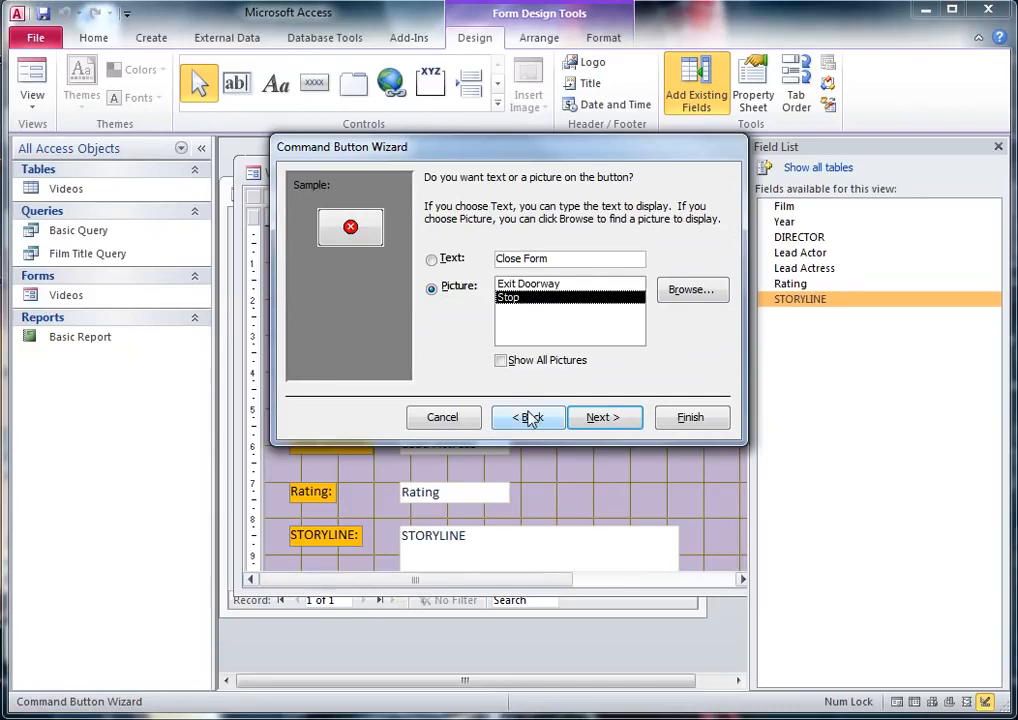
click(626, 416)
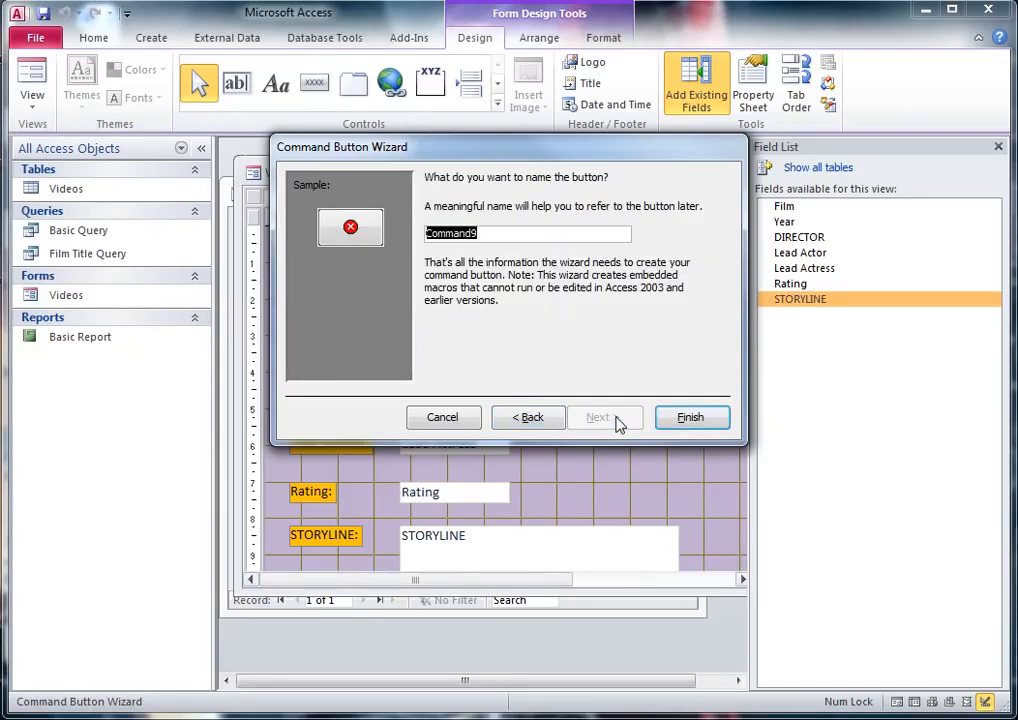
click(682, 420)
click(686, 429)
drag(630, 428, 662, 364)
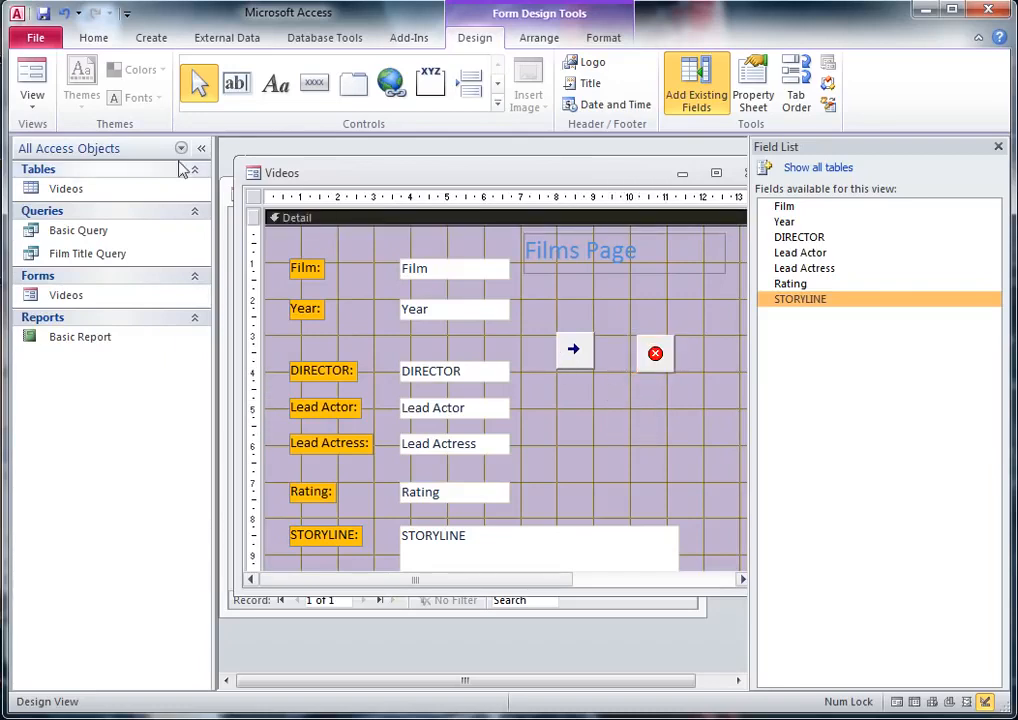
Step: Show the Videos form in Form View and advance two records with the arrow button
click(32, 75)
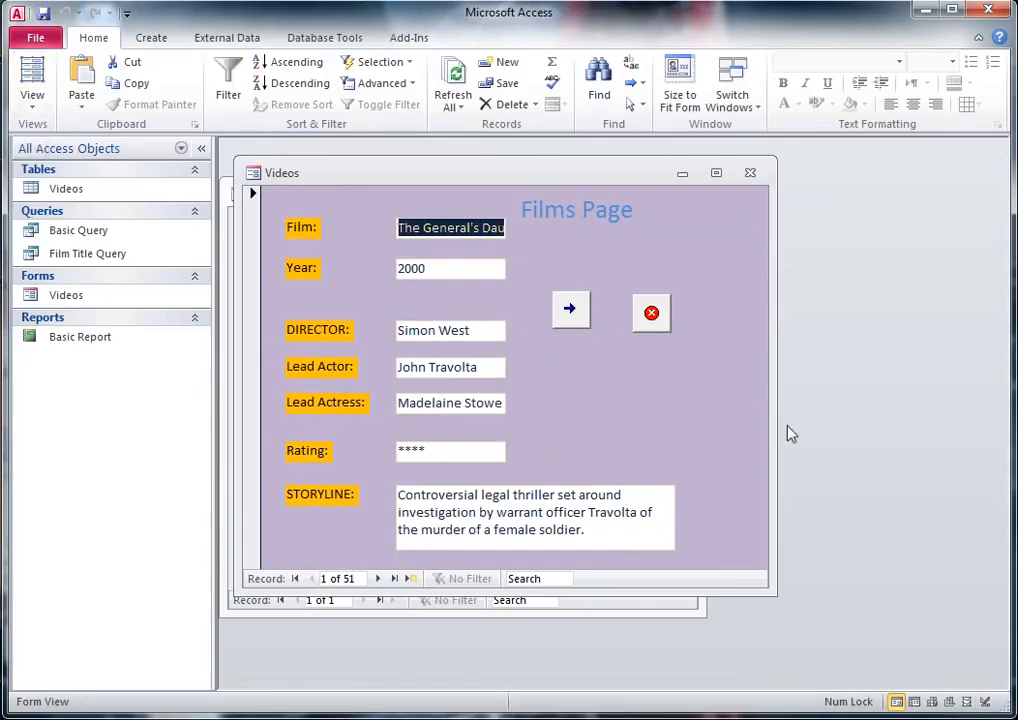
click(572, 312)
click(571, 311)
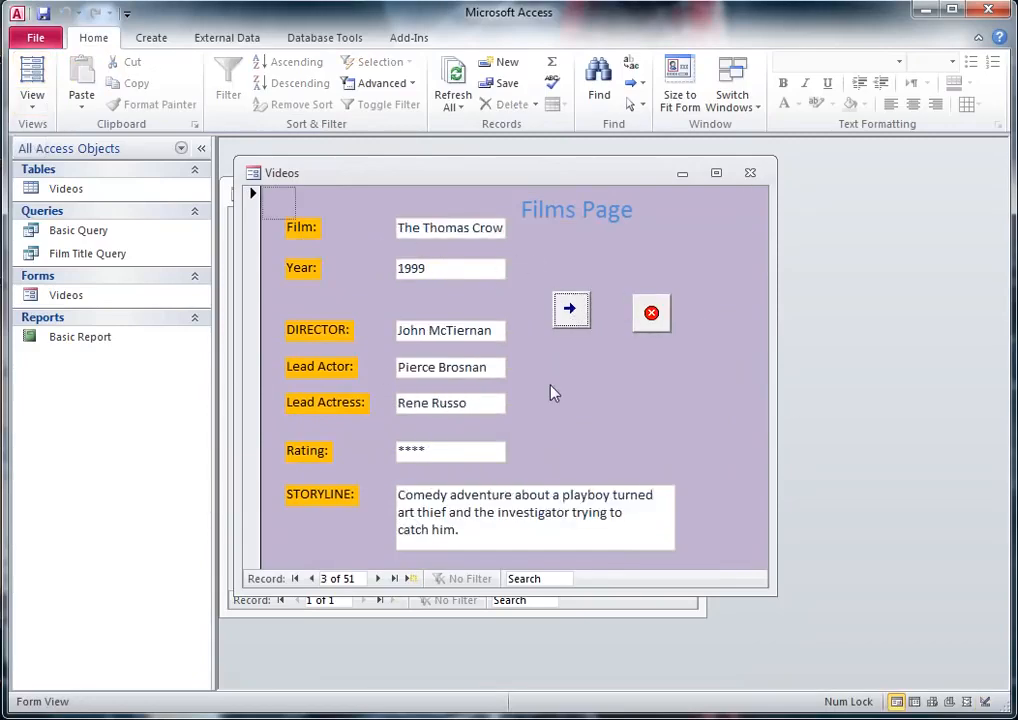
Step: Close the Videos form with its stop button, saving the changes to both forms and naming the menu form MainMenu
click(651, 316)
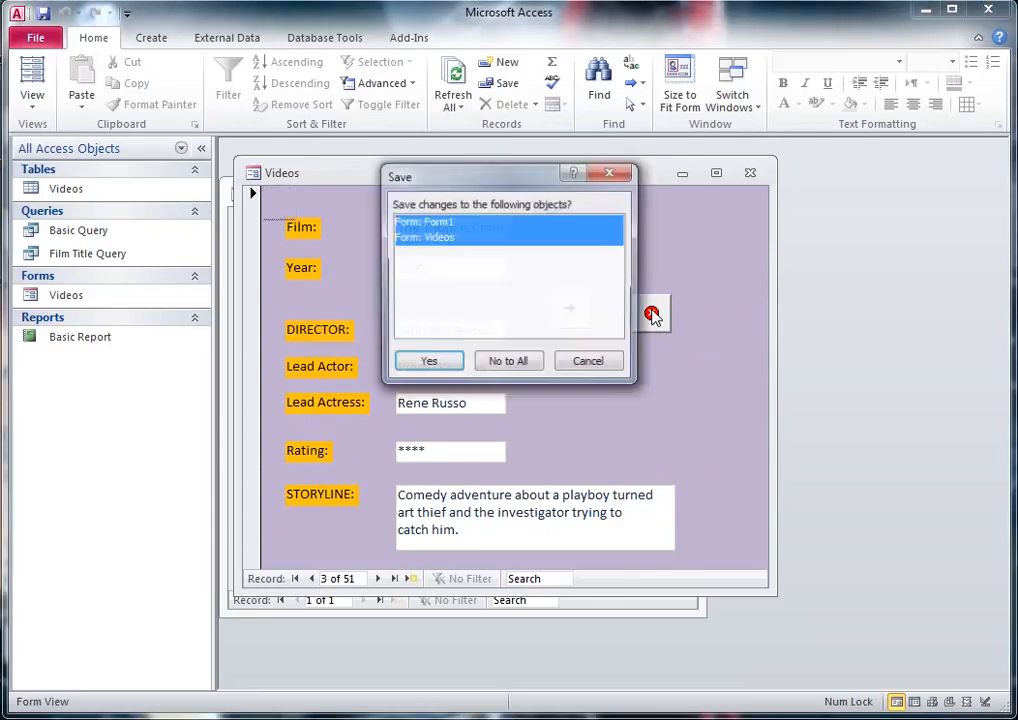
click(428, 364)
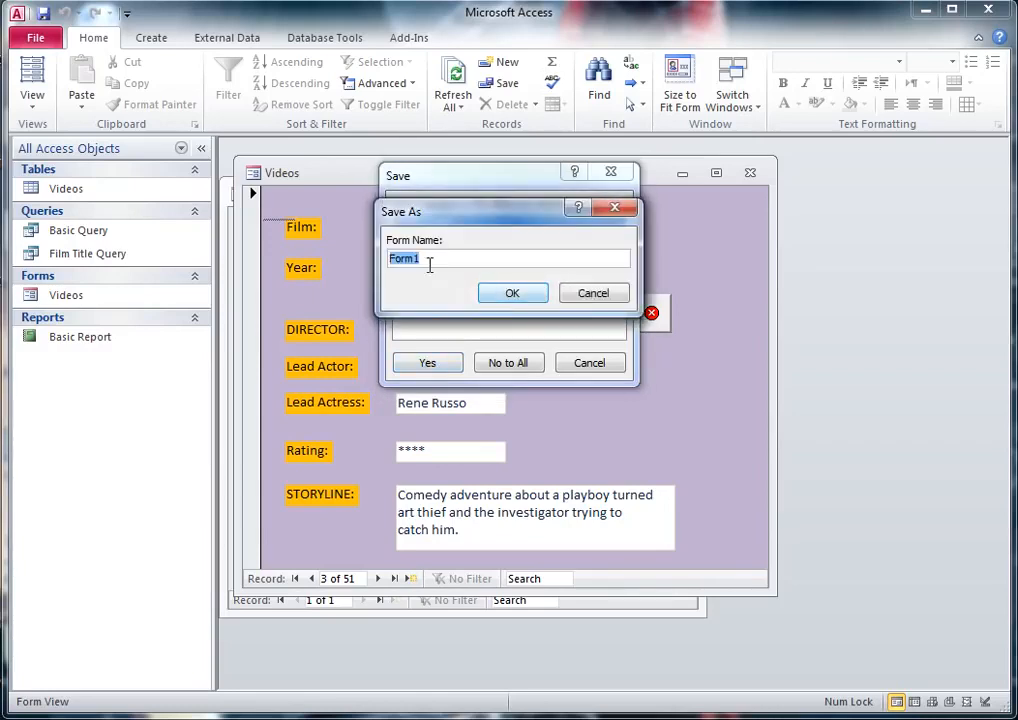
text(Ma)
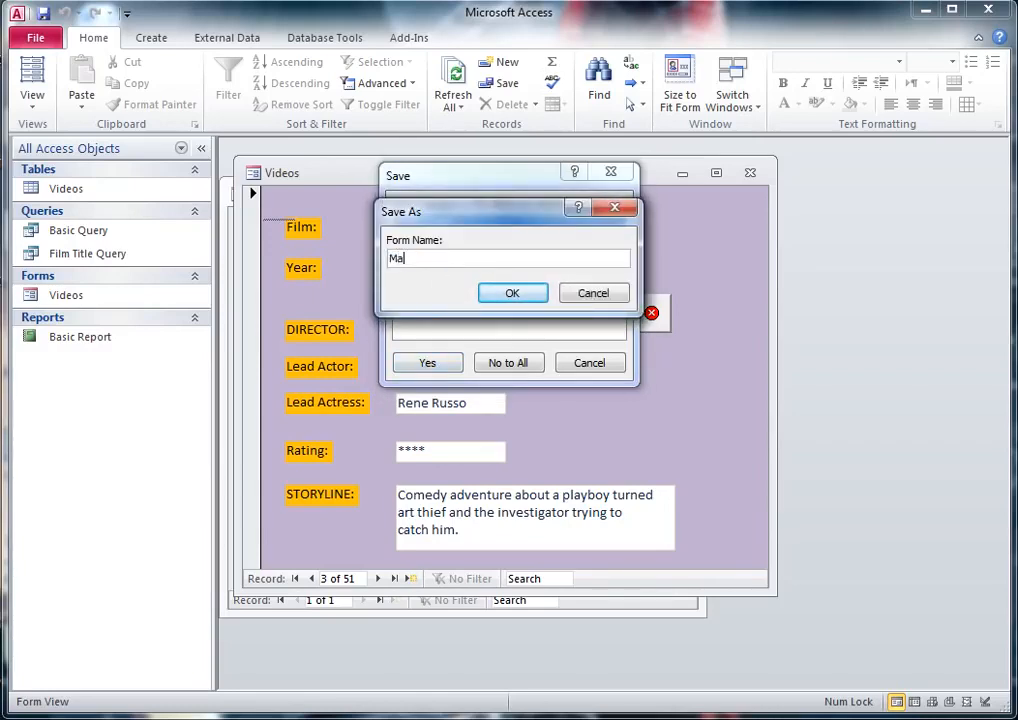
text(inMenu)
click(513, 293)
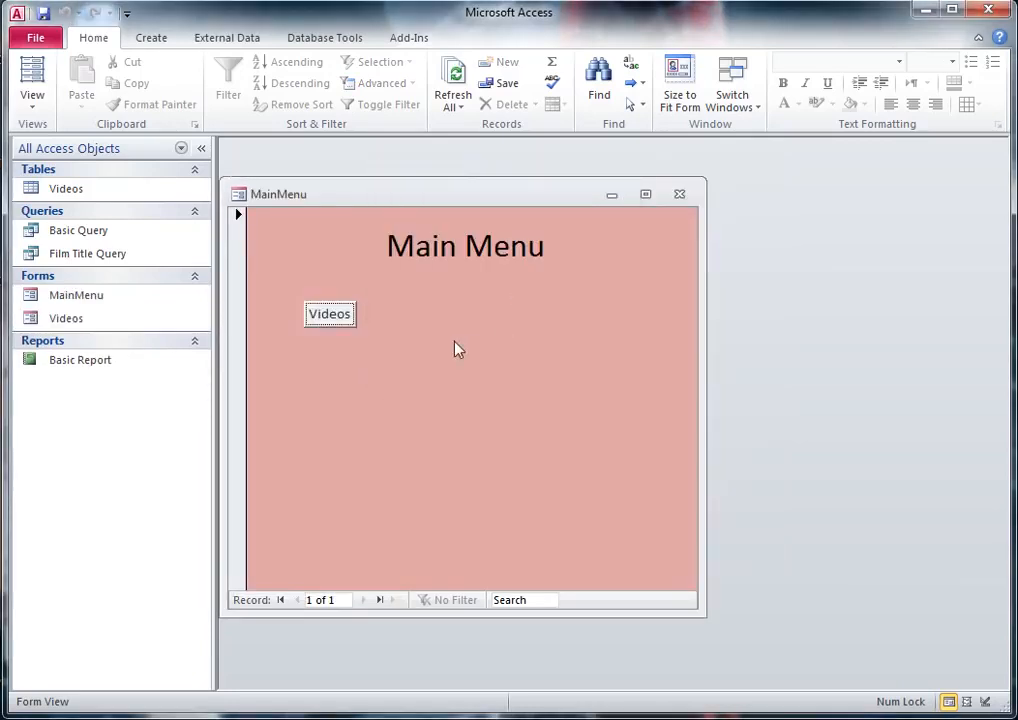
Step: Reposition the MainMenu window, open the Videos form with its Videos button, and shift the opened form slightly upward
drag(501, 207, 585, 199)
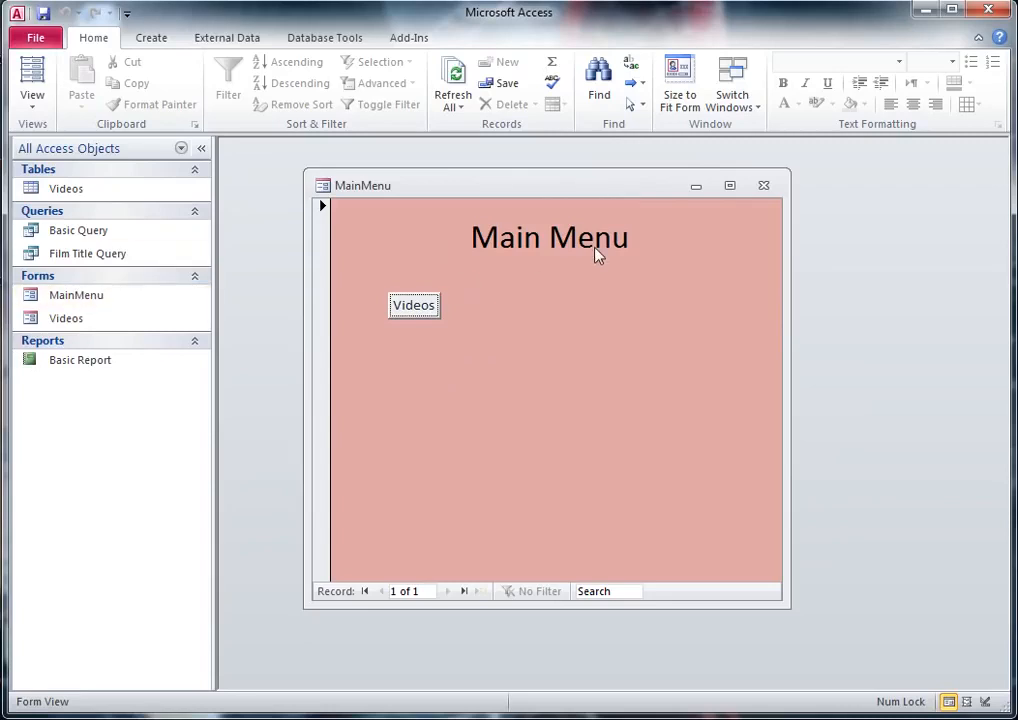
click(415, 307)
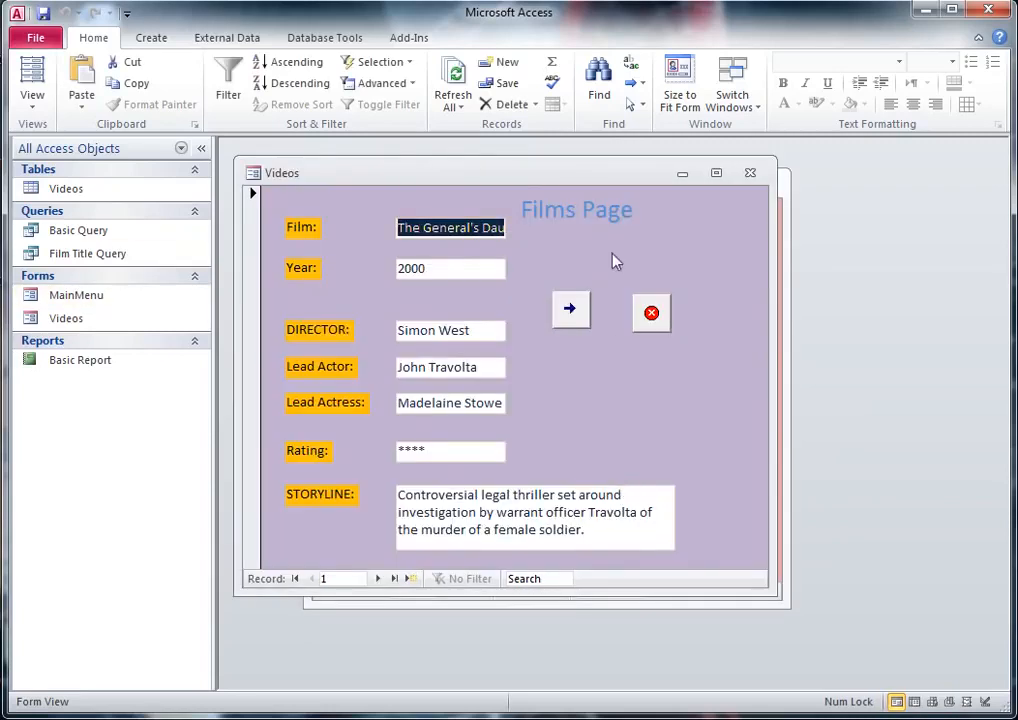
mouse_move(469, 182)
mouse_down()
mouse_move(568, 173)
mouse_move(484, 172)
mouse_up()
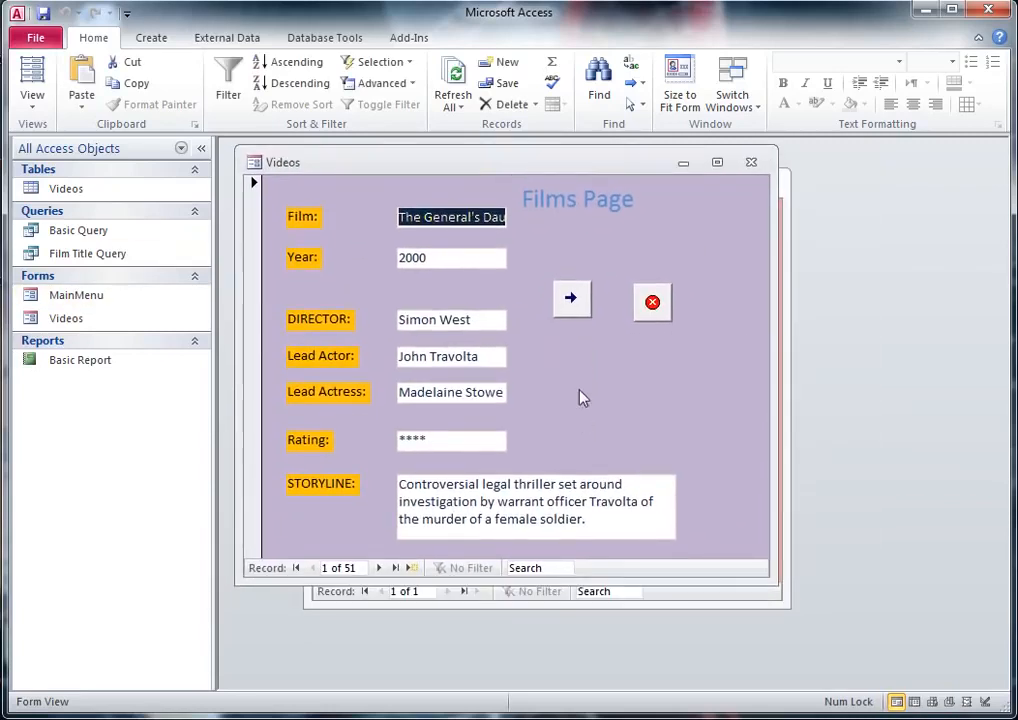
Step: Test the Videos form's buttons by advancing two records and closing the form to return to the main menu
click(570, 302)
click(572, 302)
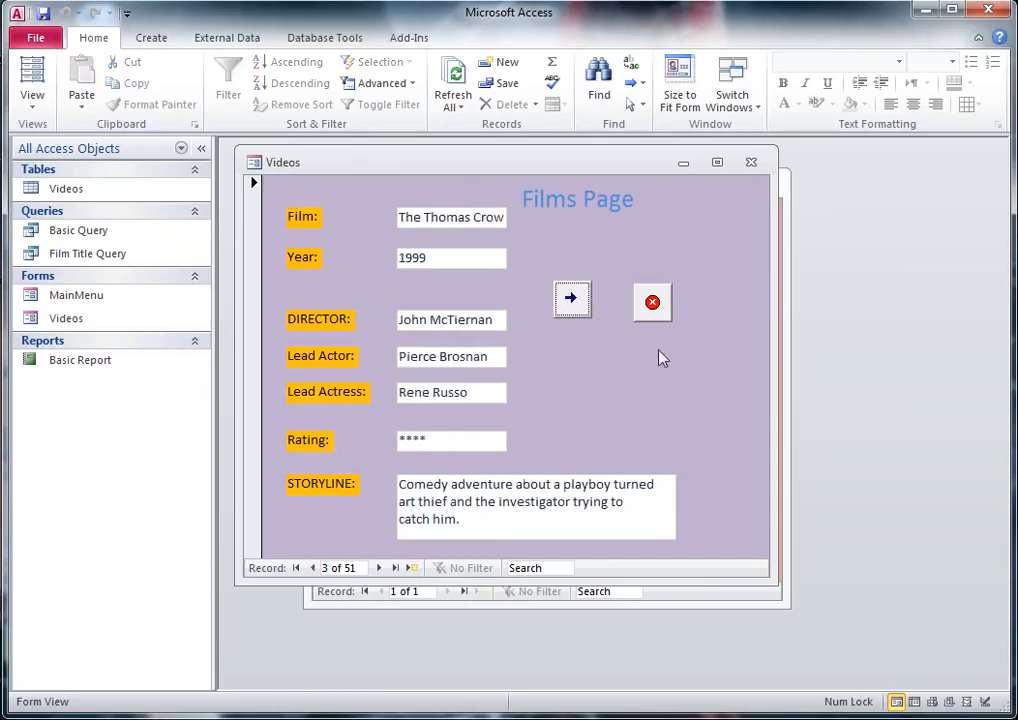
click(652, 302)
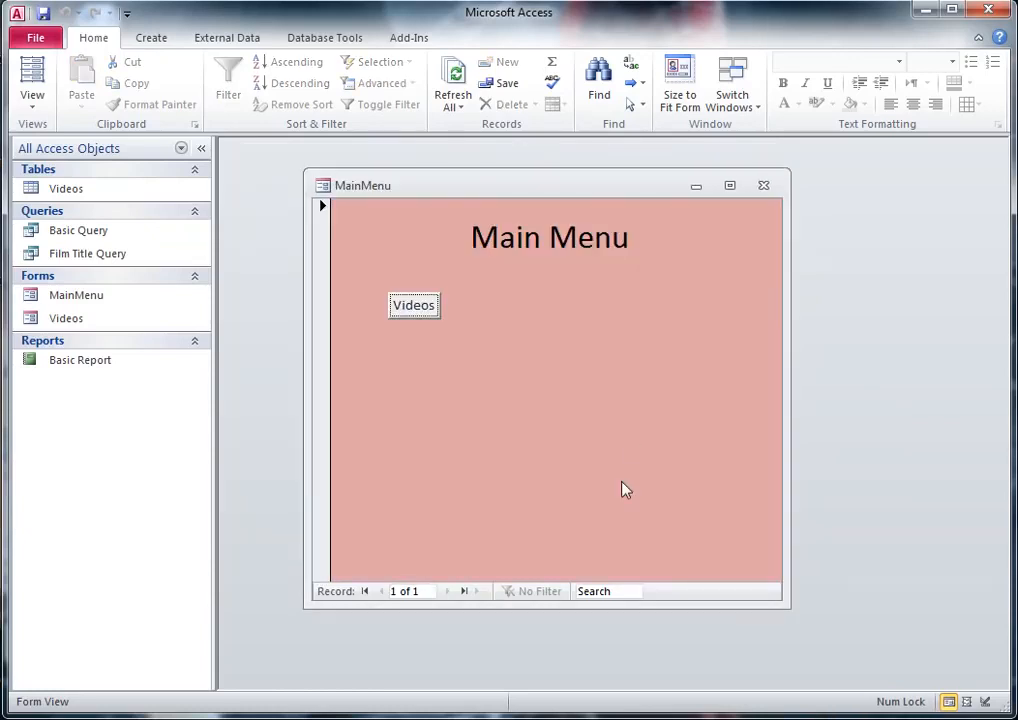